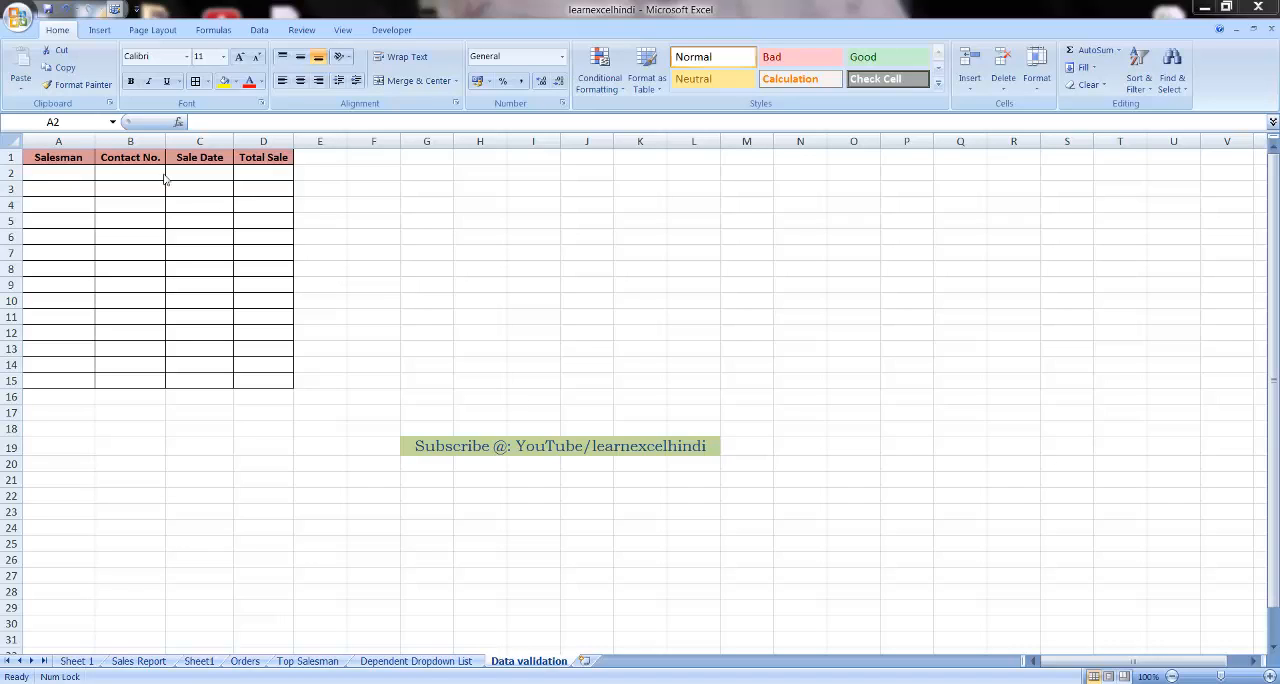
Examine the Salesman, Contact No., Sale Date and Total Sale column headers of the empty table
left_click(57, 160)
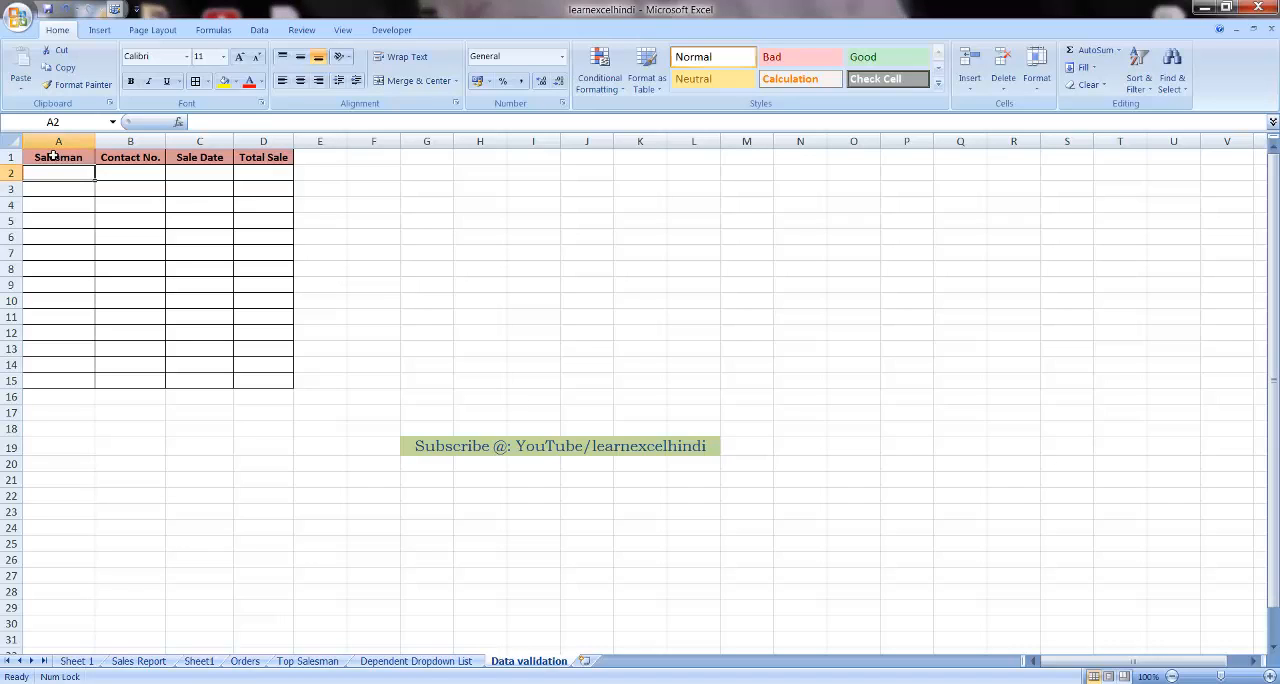
left_click(117, 157)
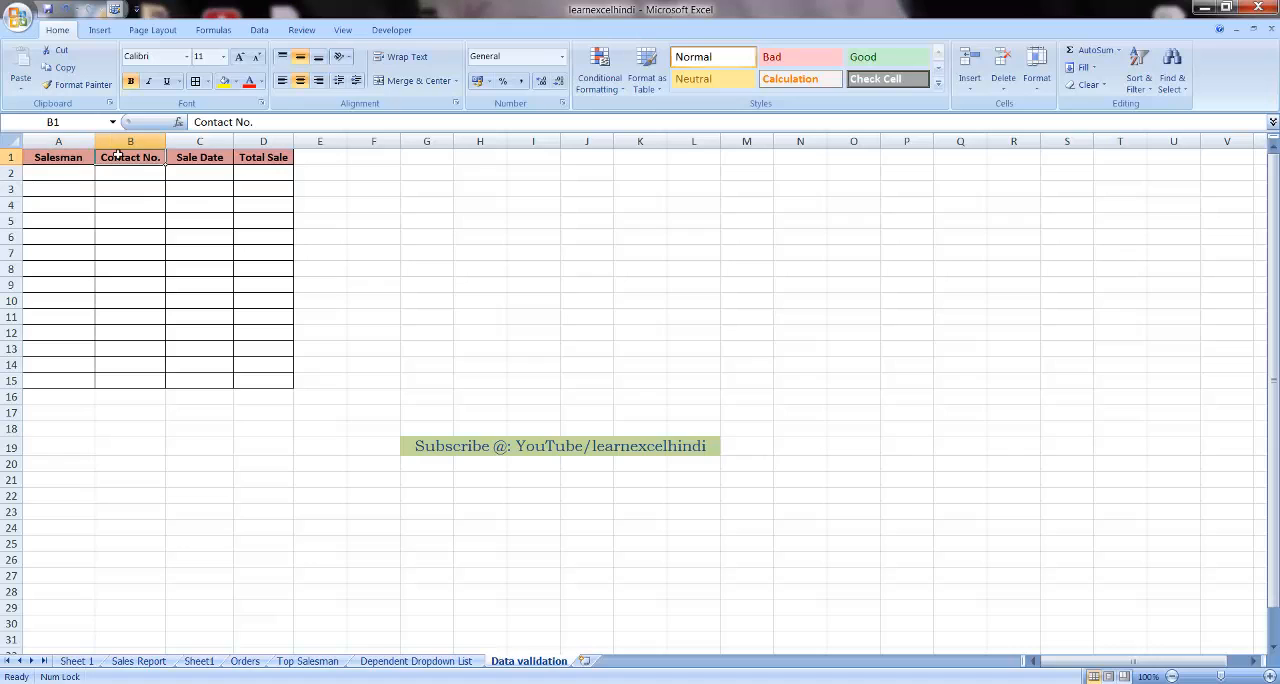
left_click(195, 157)
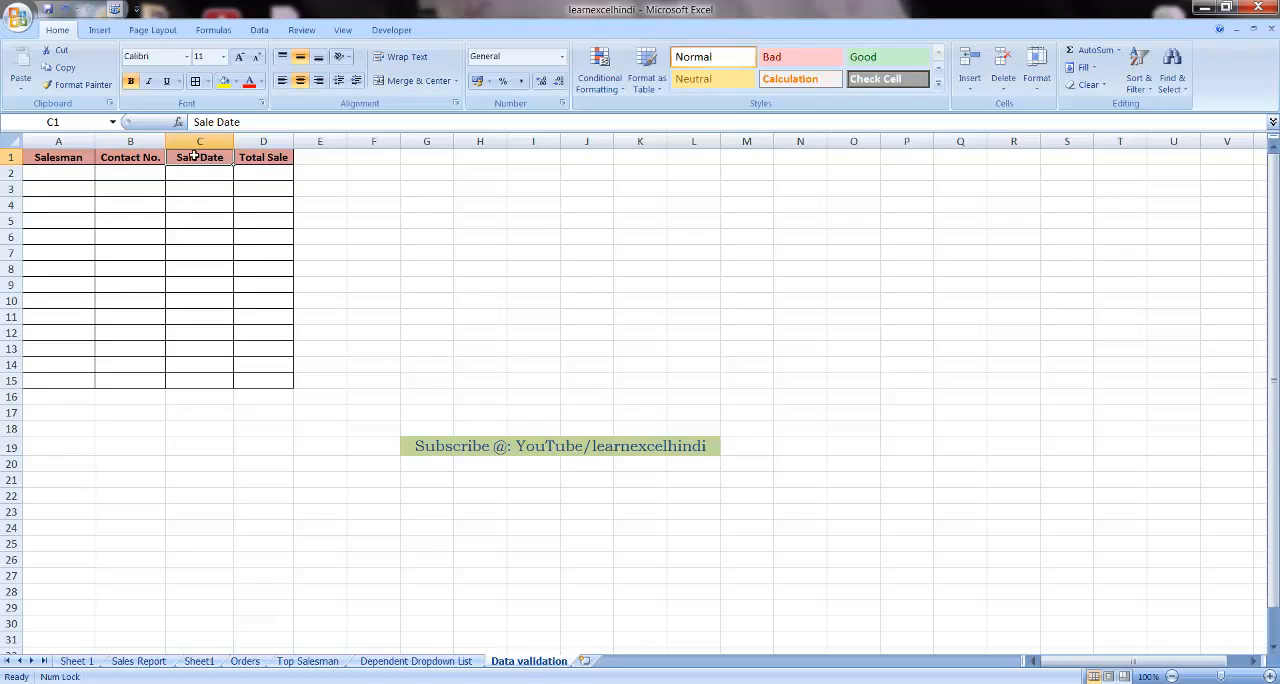
left_click(266, 157)
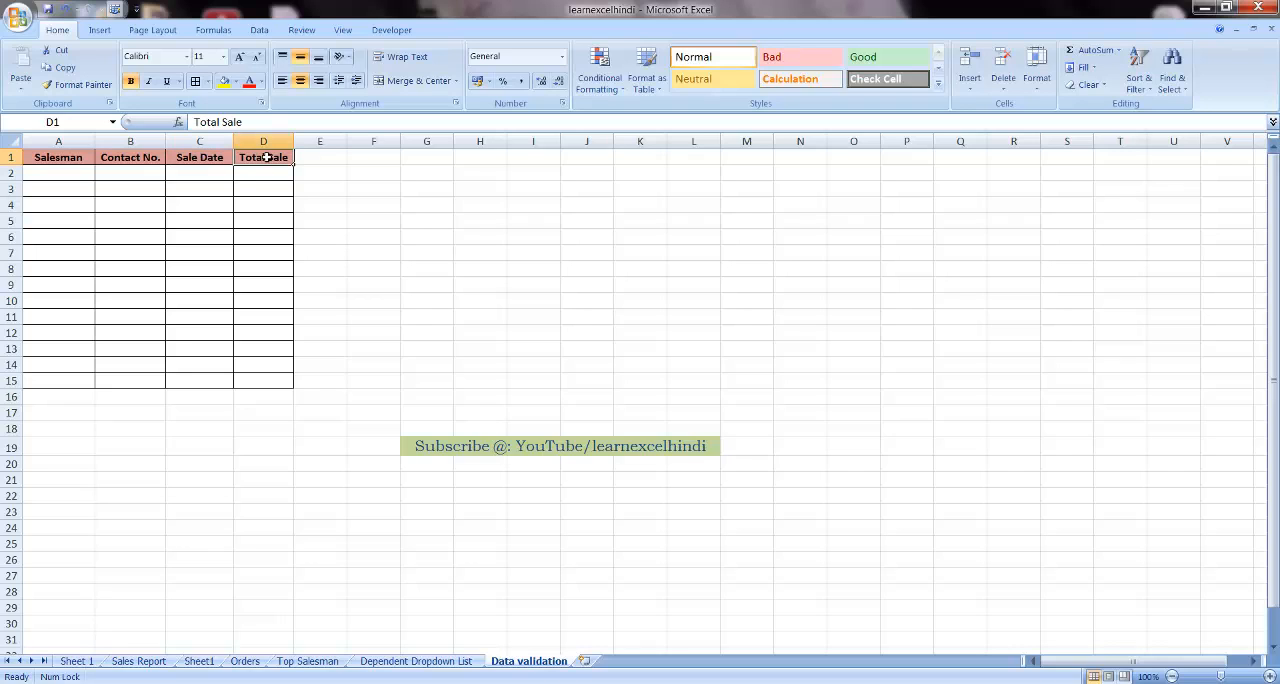
left_click(259, 175)
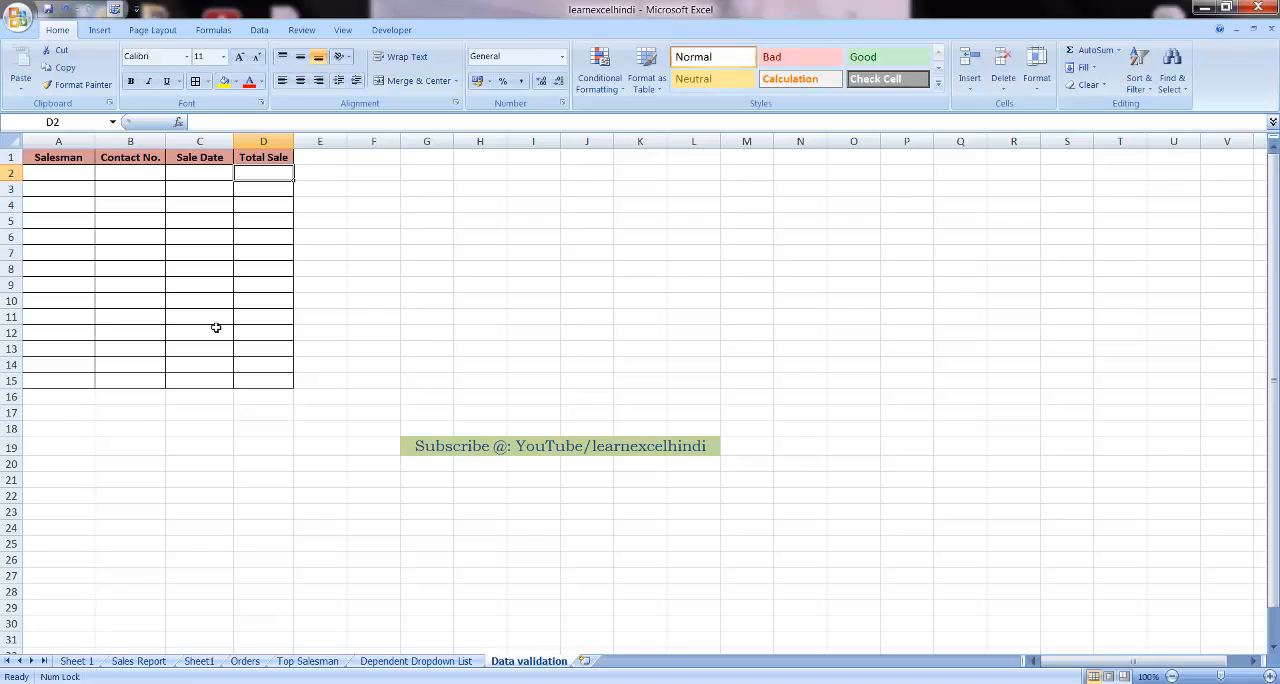
key("Left")
key("Left")
key("Left")
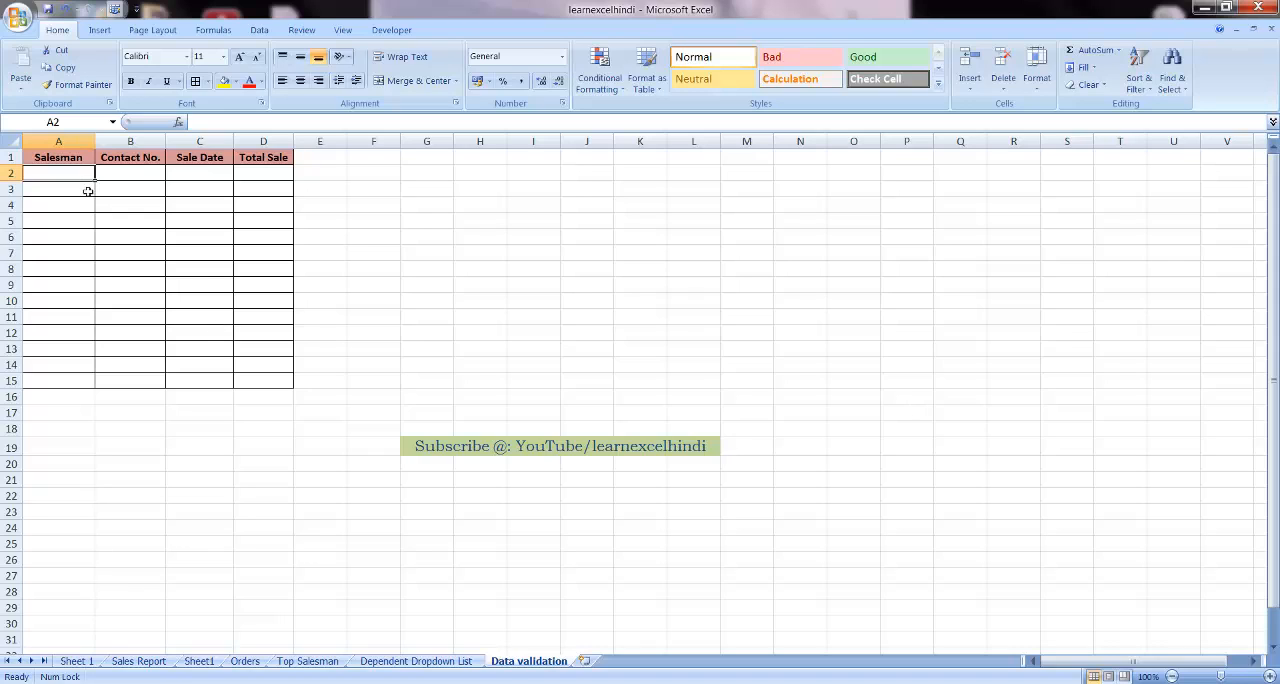
Start a data validation rule for the Salesman cells A2:A15 and allow Custom criteria
left_click_drag(71, 176, 71, 385)
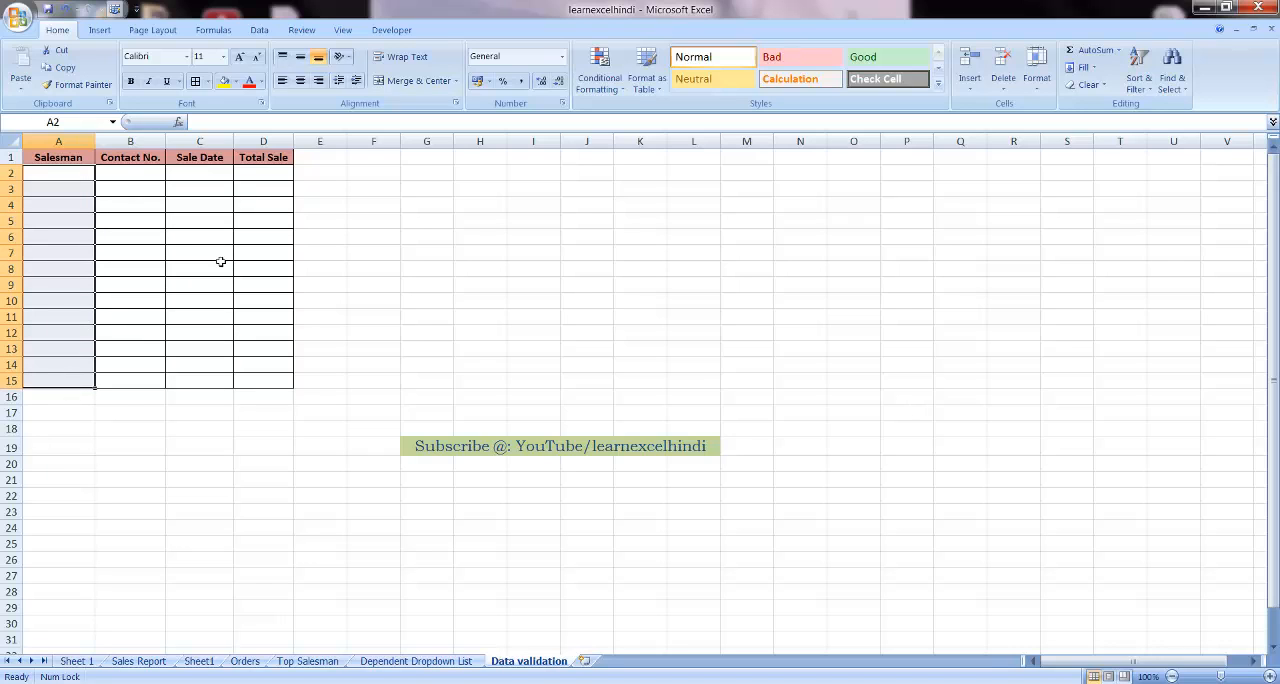
left_click(258, 31)
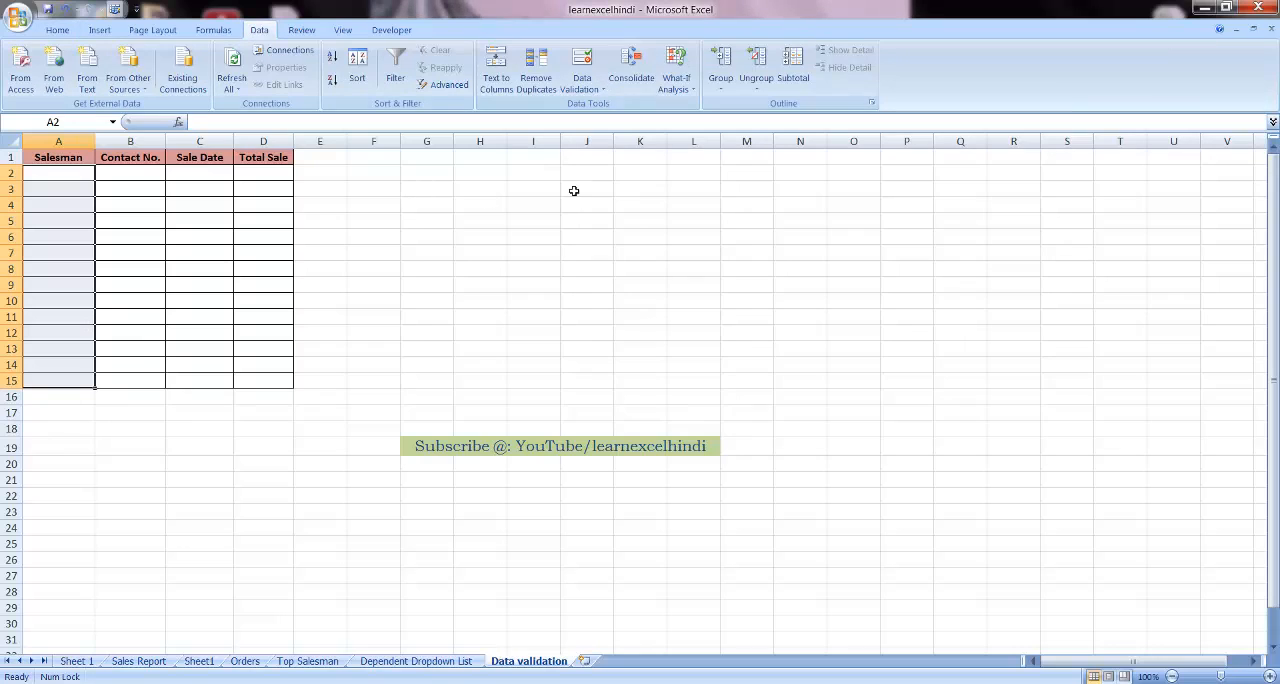
left_click(603, 90)
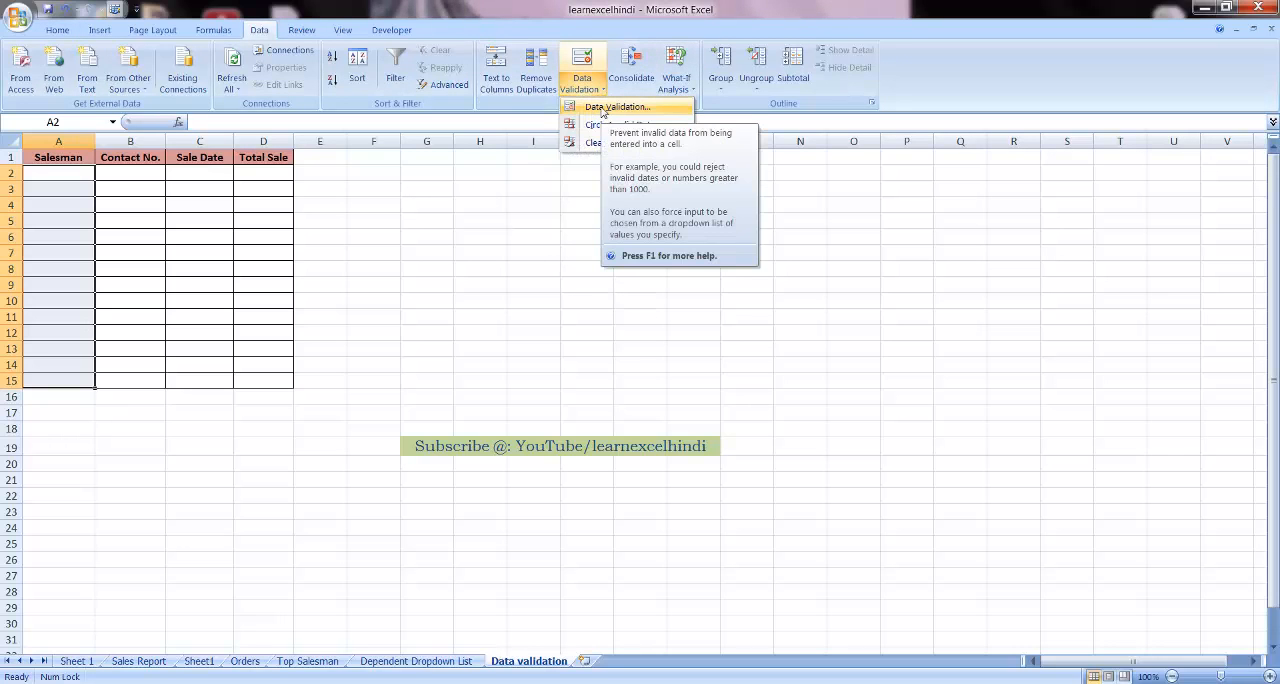
left_click(610, 107)
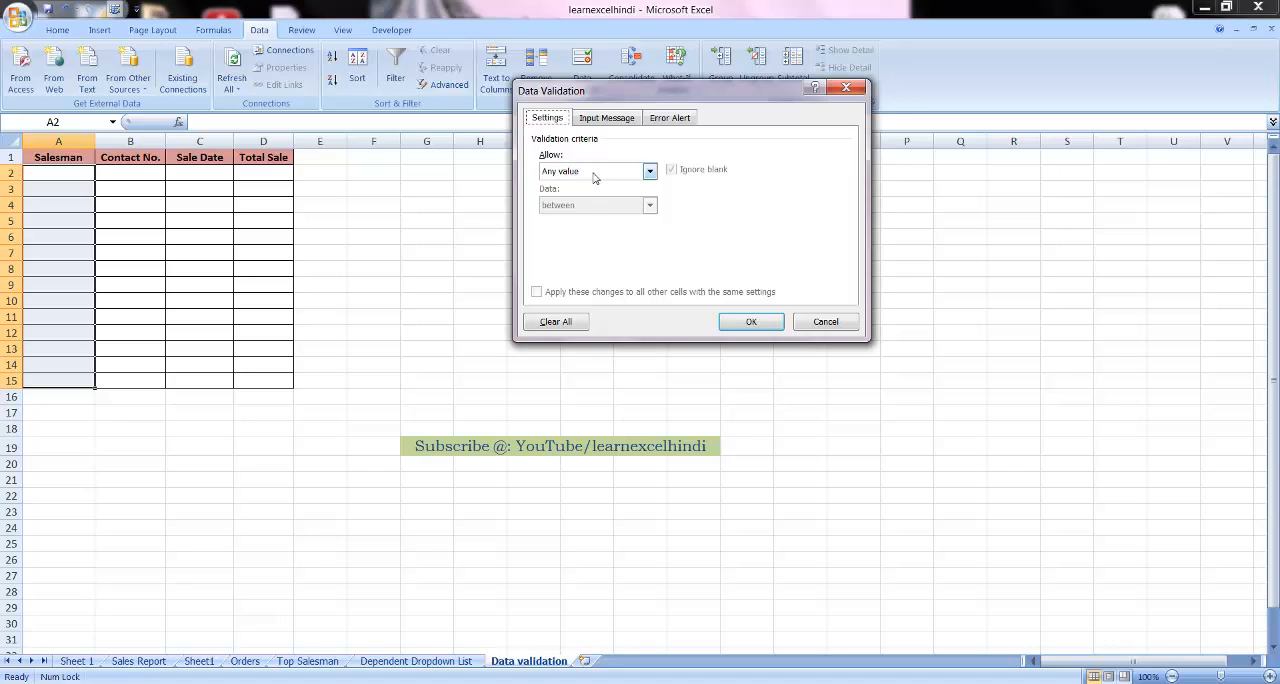
left_click(594, 175)
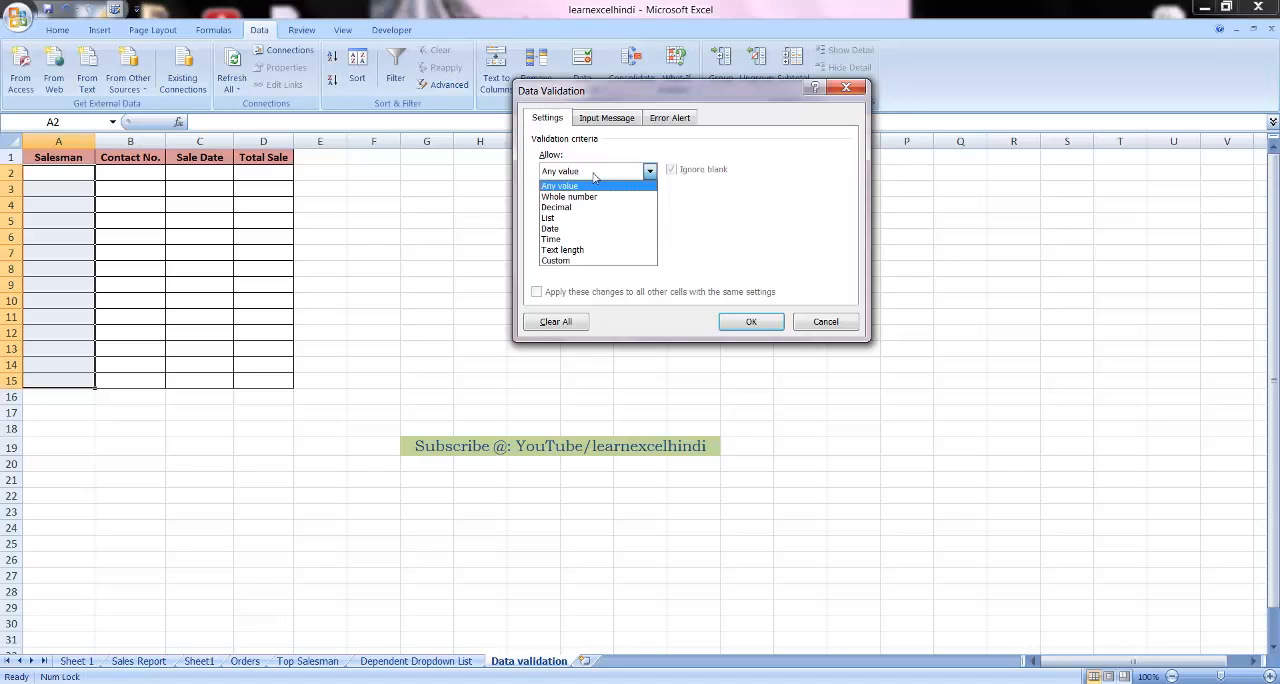
left_click(563, 261)
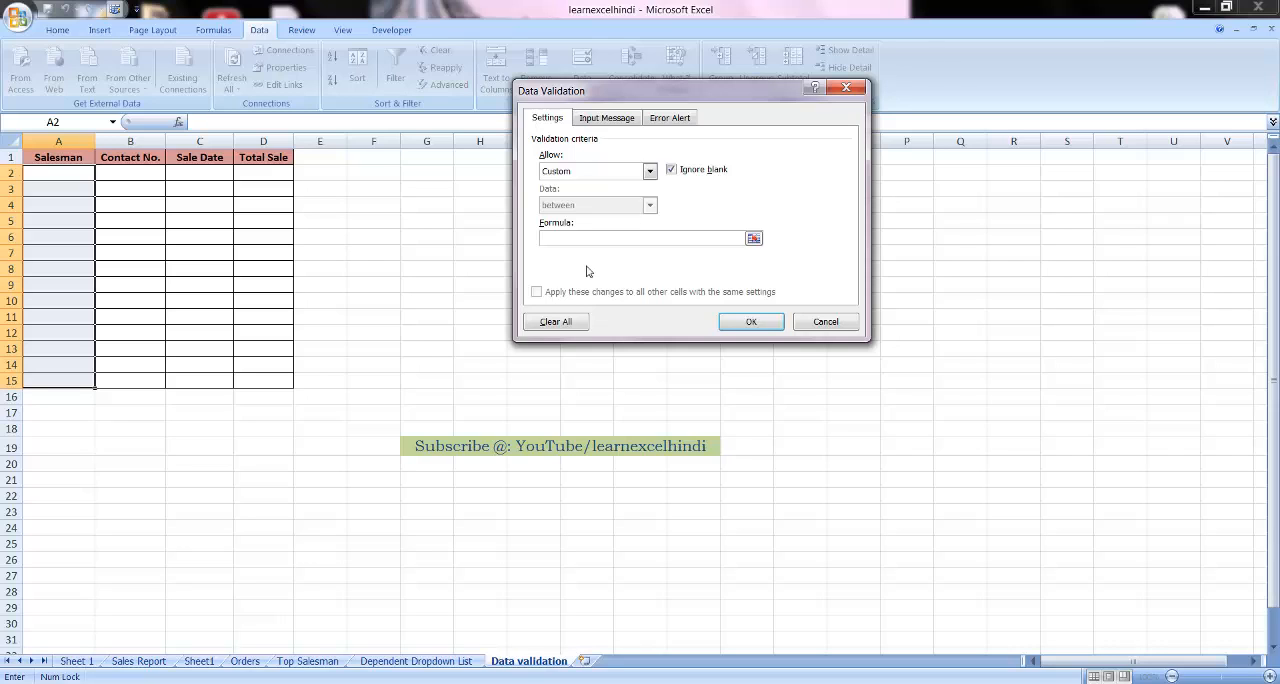
Set the validation formula to =ISTEXT(A2:A15) and apply the rule to the Salesman cells
type("=ISTEXT(")
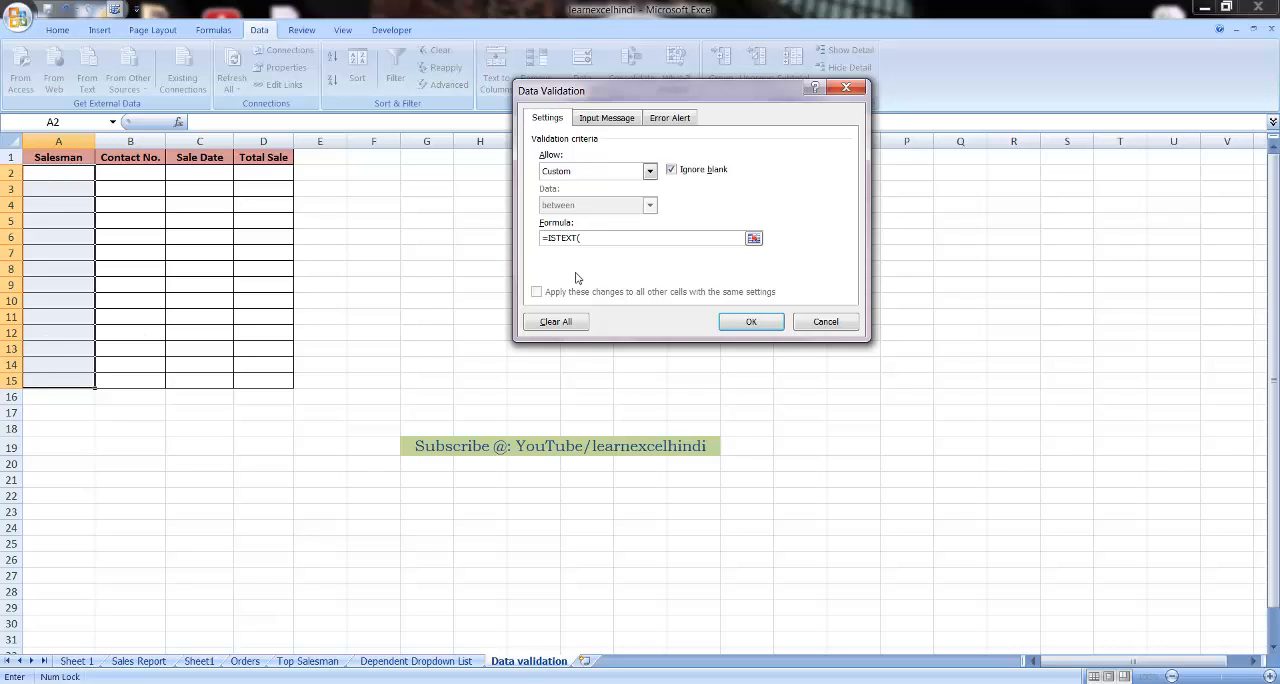
type("A2:A15")
left_click(752, 322)
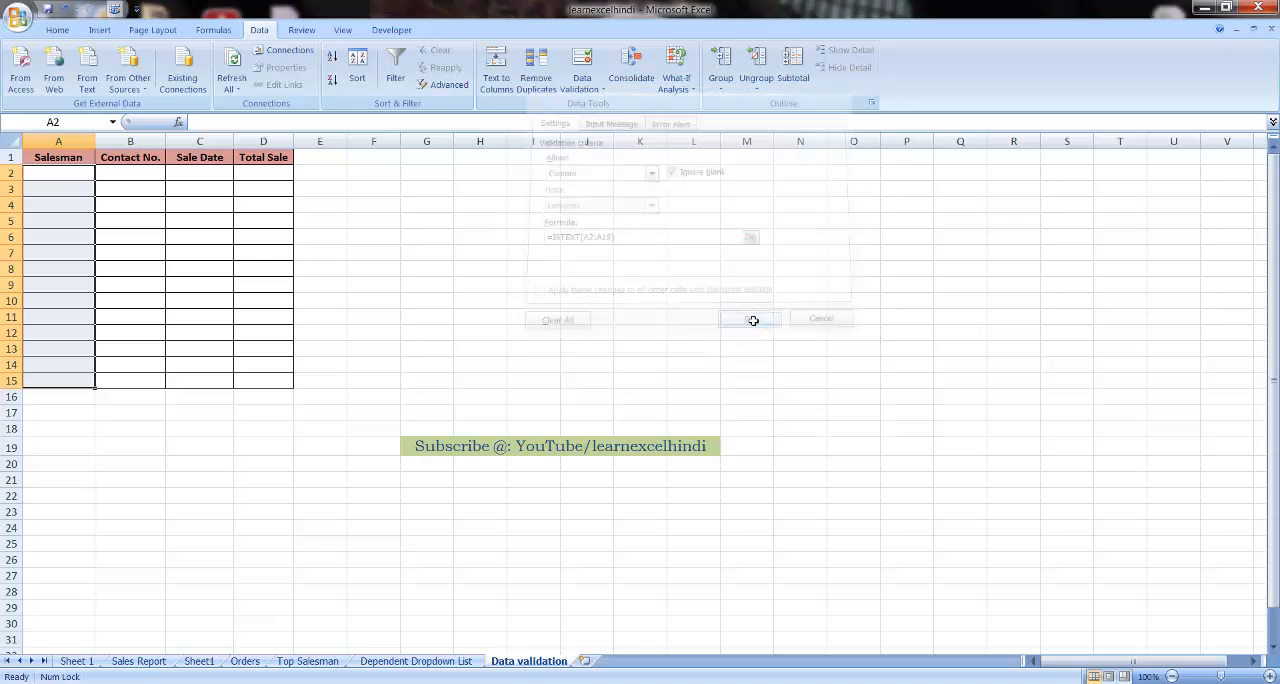
Test the text-only rule by trying to enter 9654 in A2, and cancel the entry
left_click(74, 178)
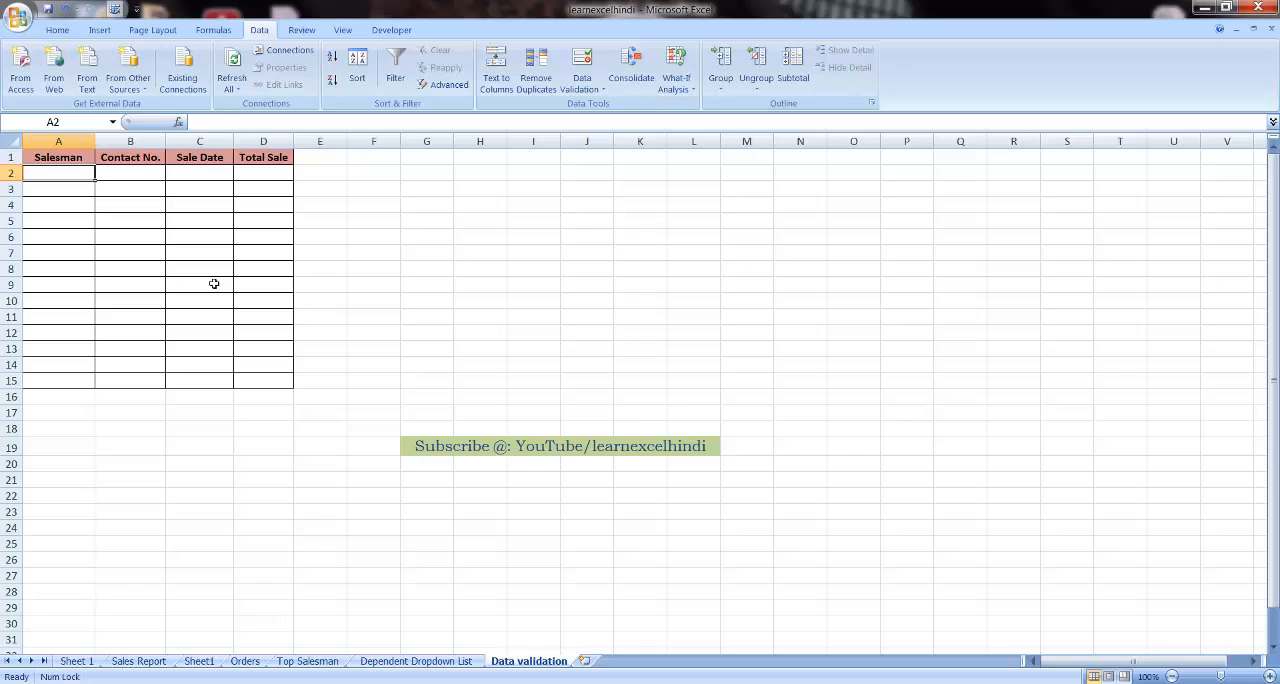
type("9654")
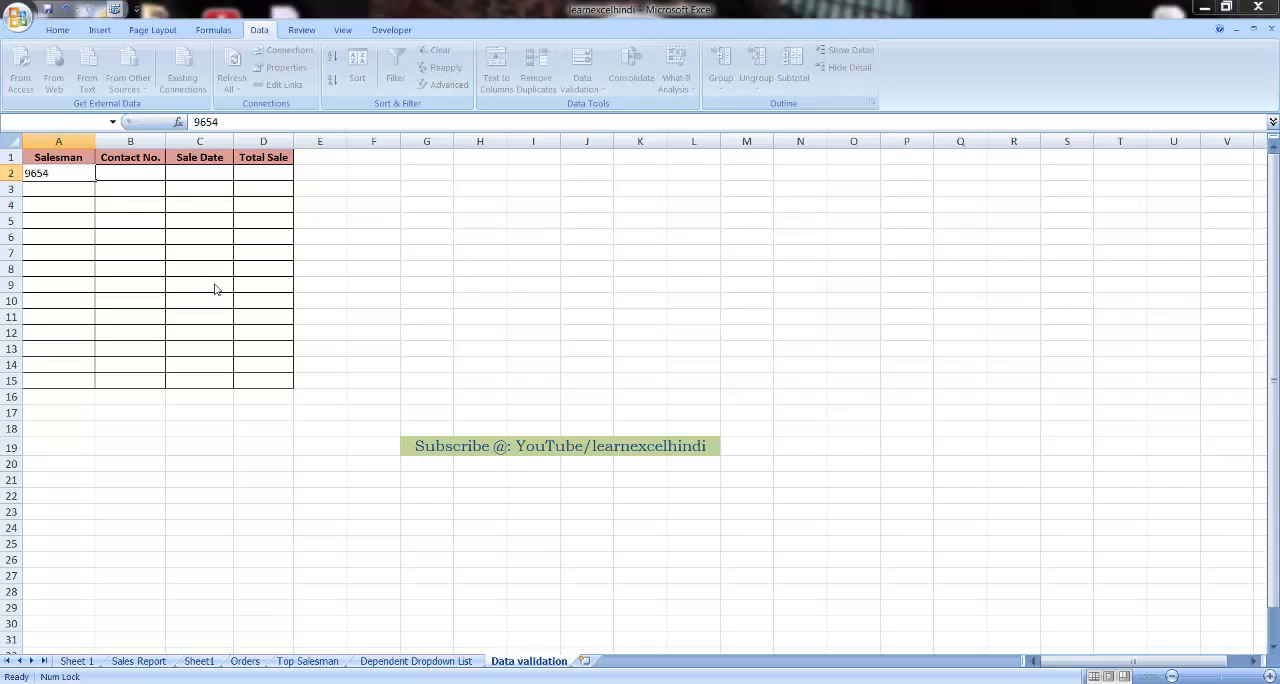
key("Return")
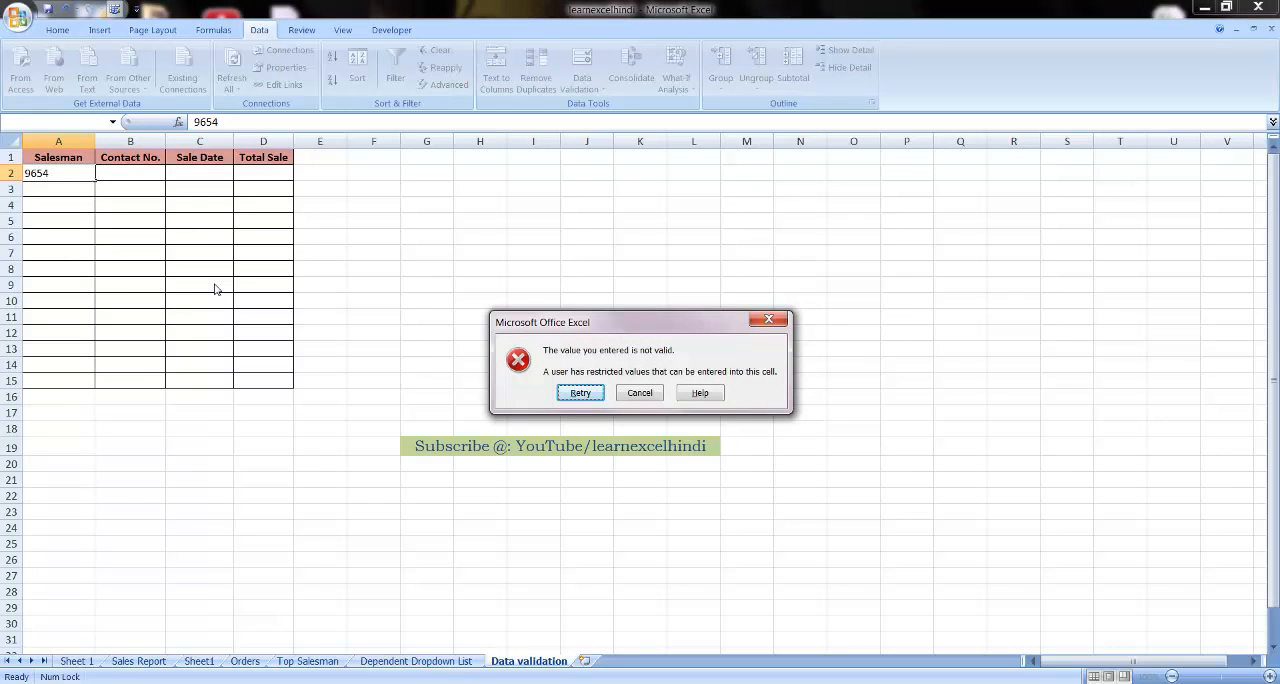
key("Escape")
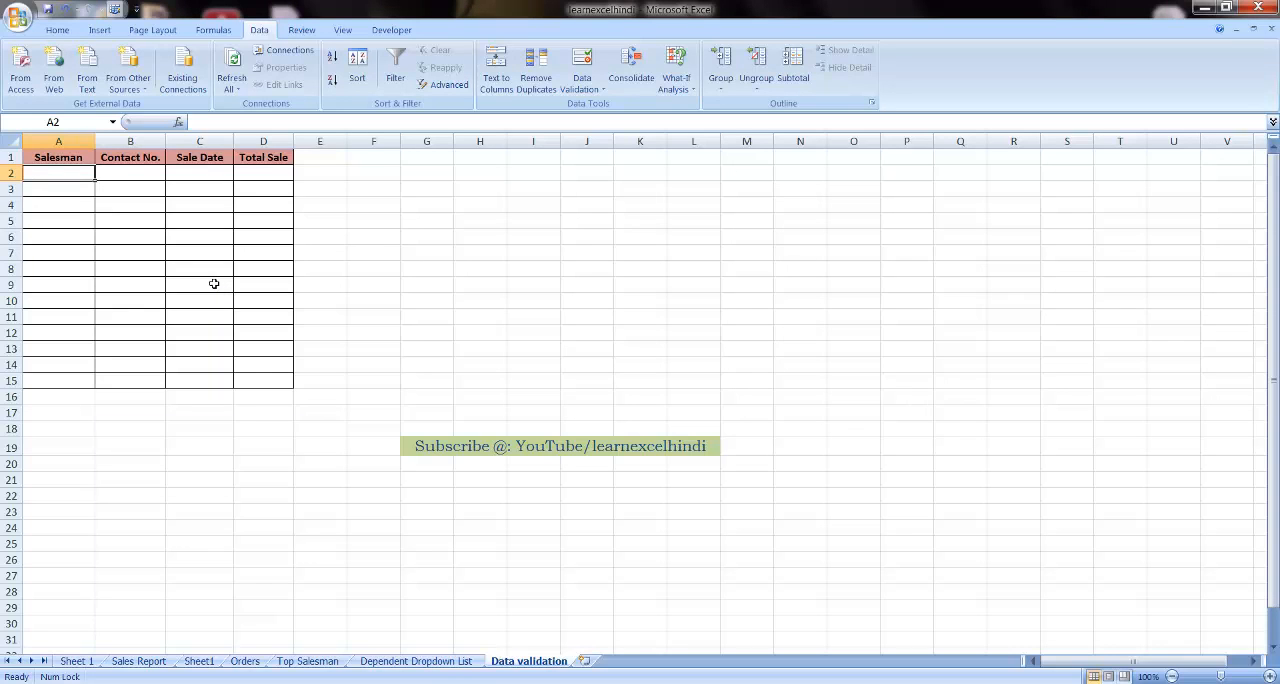
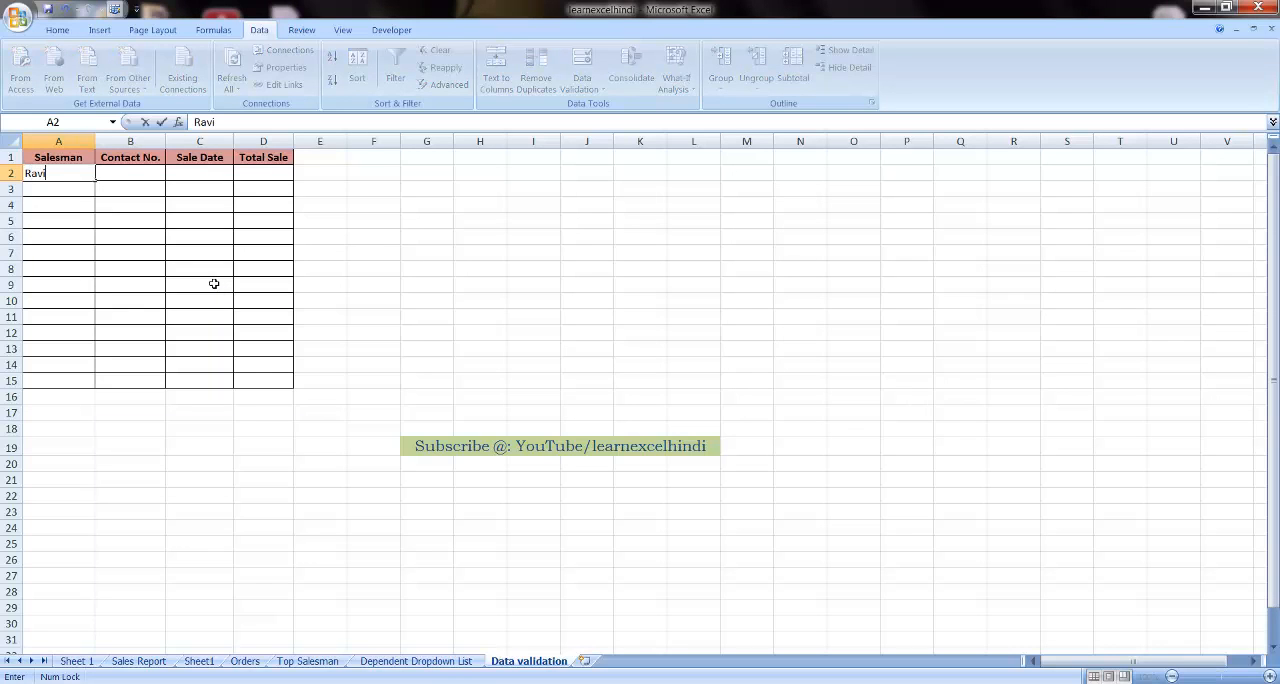
Enter the salesman's full name in cell A2
key("Return")
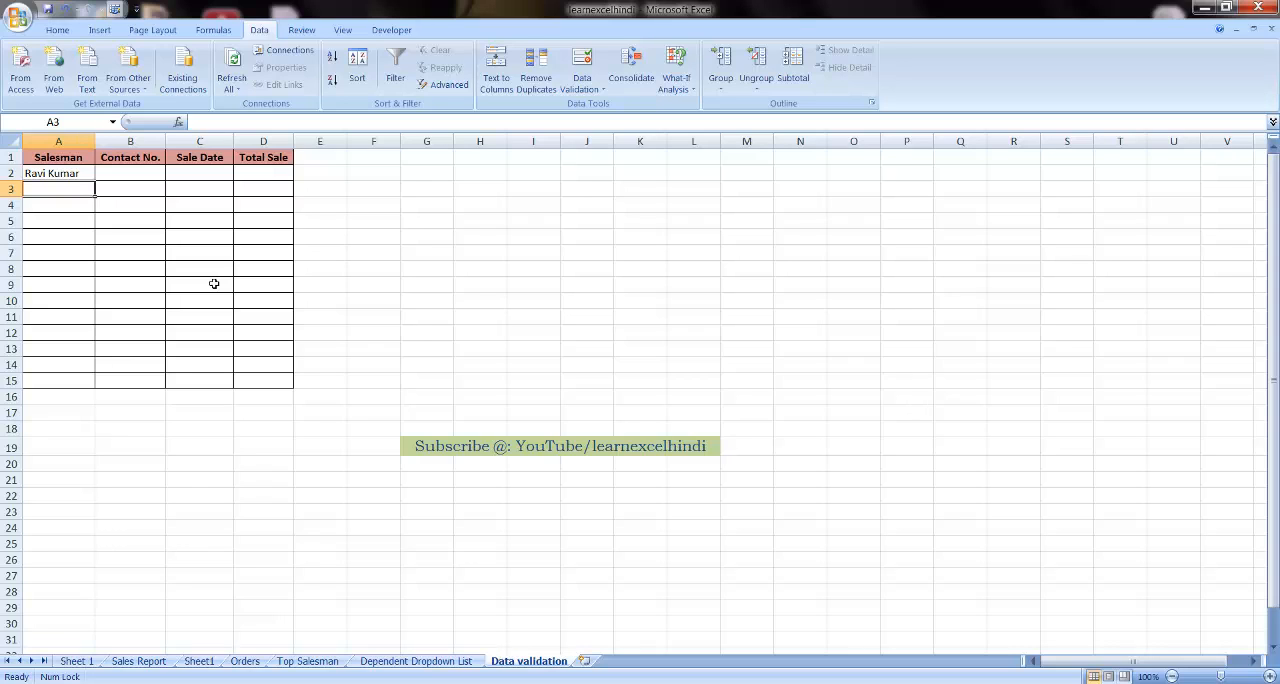
Start a data validation rule for the Contact No. cells B2:B15 and allow Custom criteria
key("Up")
key("Right")
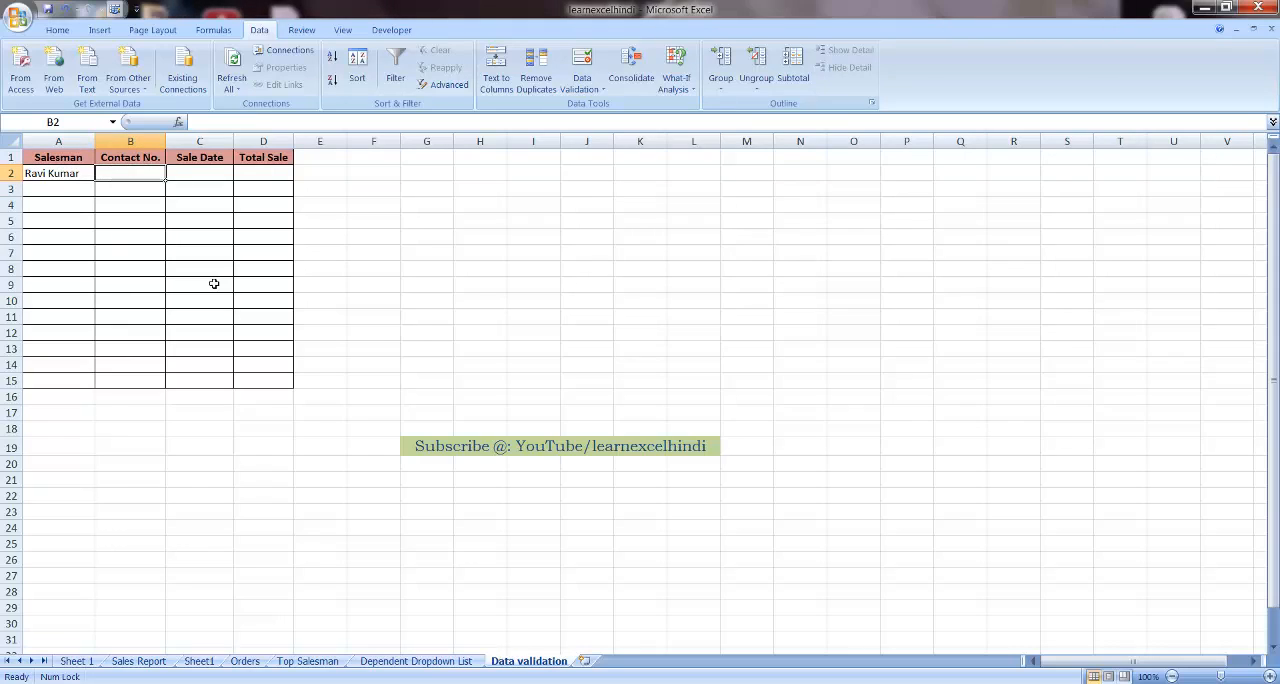
key("shift+Down")
key("shift+Down")
key("shift+Down")
key("shift+Down")
key("shift+Down")
key("shift+Down")
key("shift+Down")
key("shift+Down")
key("shift+Down")
key("shift+Down")
key("shift+Down")
key("shift+Down")
key("shift+Down")
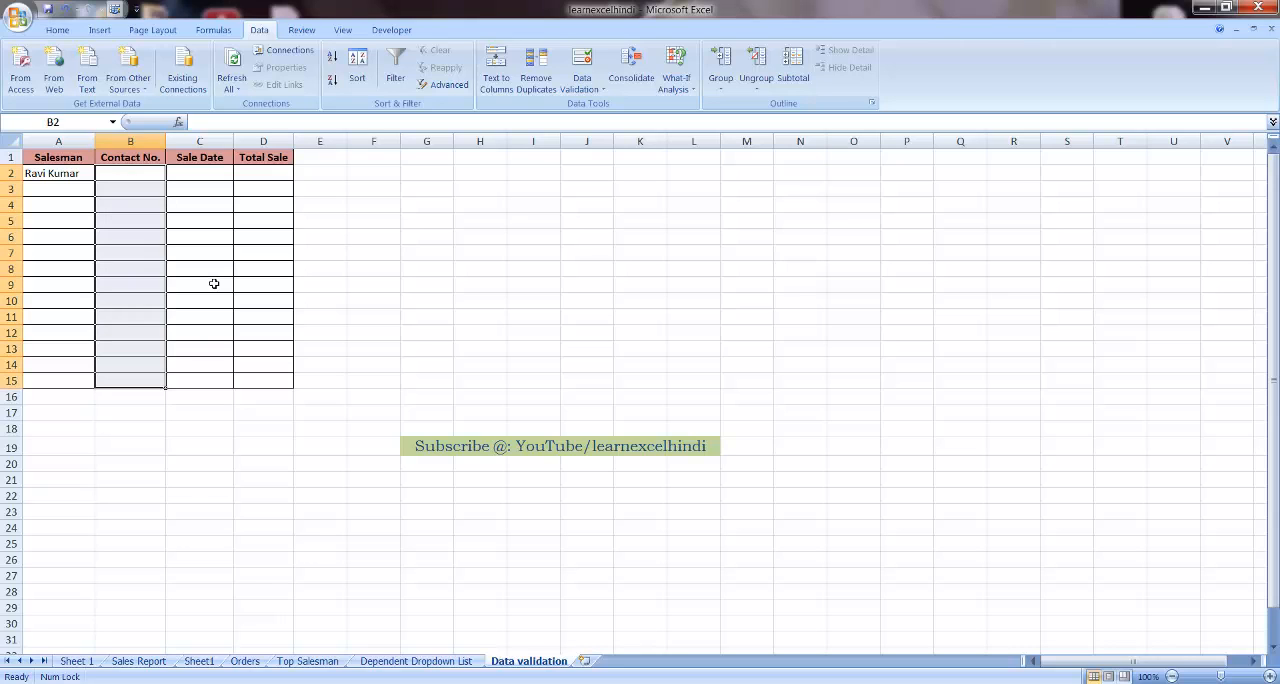
left_click(606, 96)
left_click(610, 112)
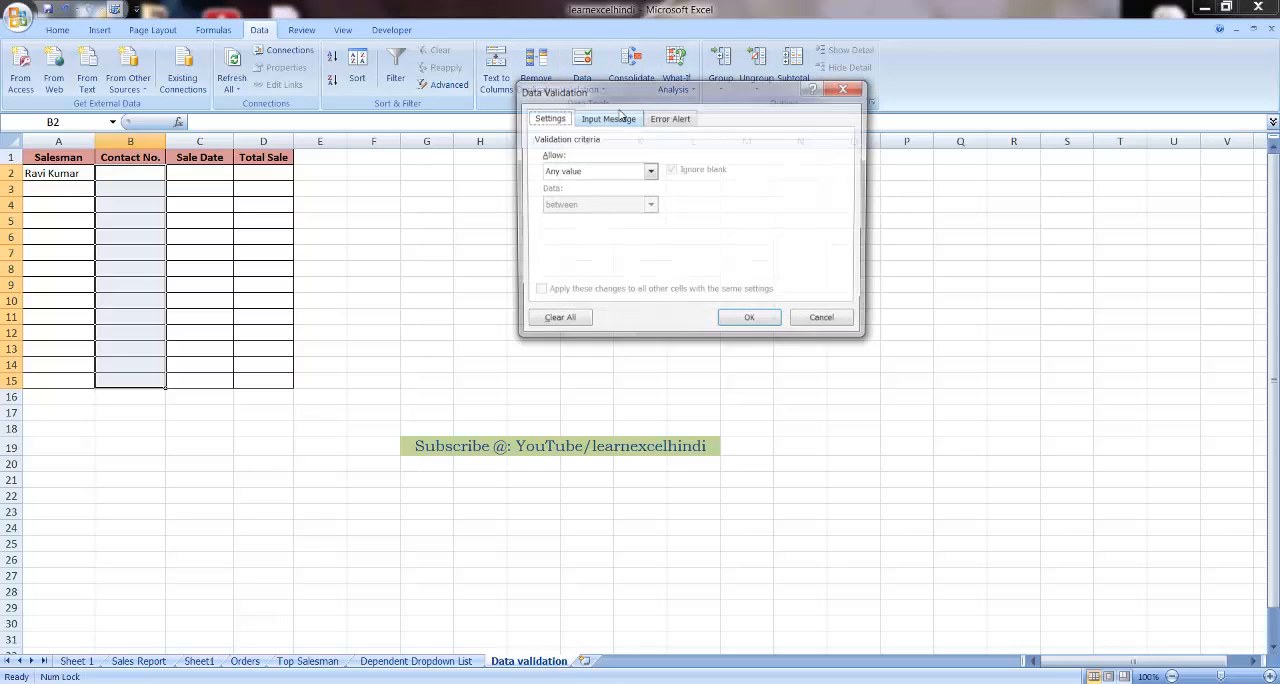
left_click(585, 174)
left_click(574, 261)
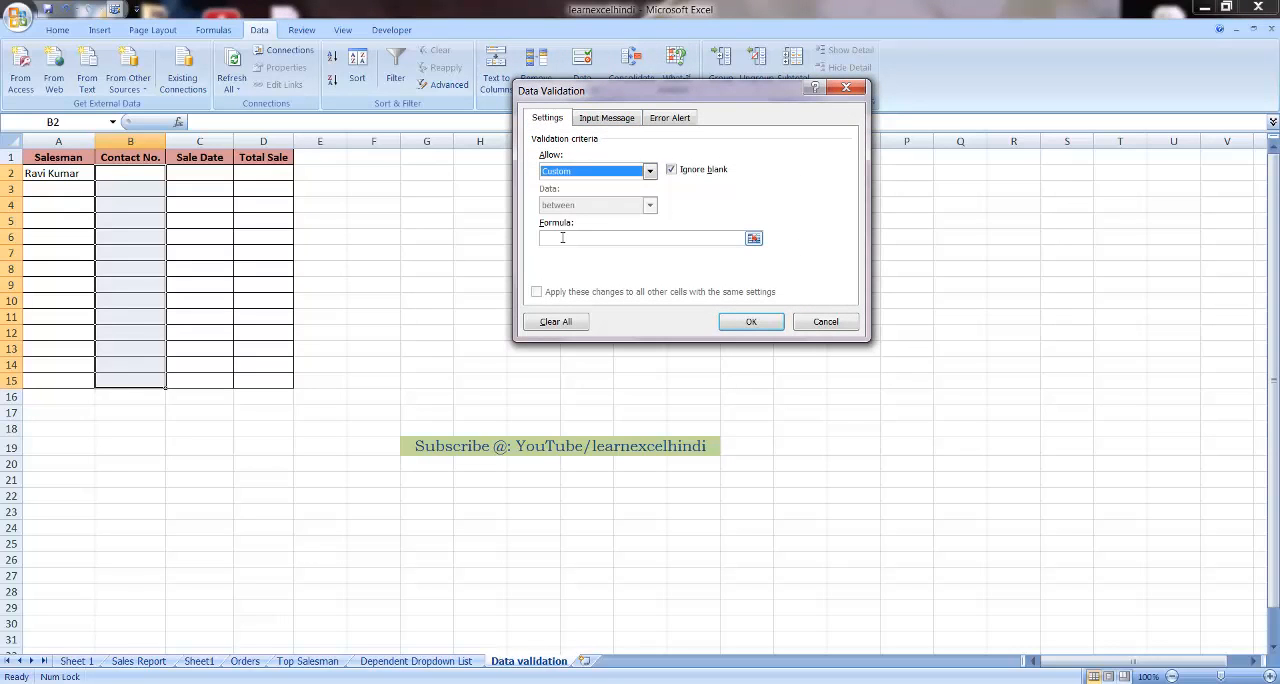
Set the validation formula to =ISNUMBER(B2:B15) and apply the rule to the Contact No. cells
left_click(562, 238)
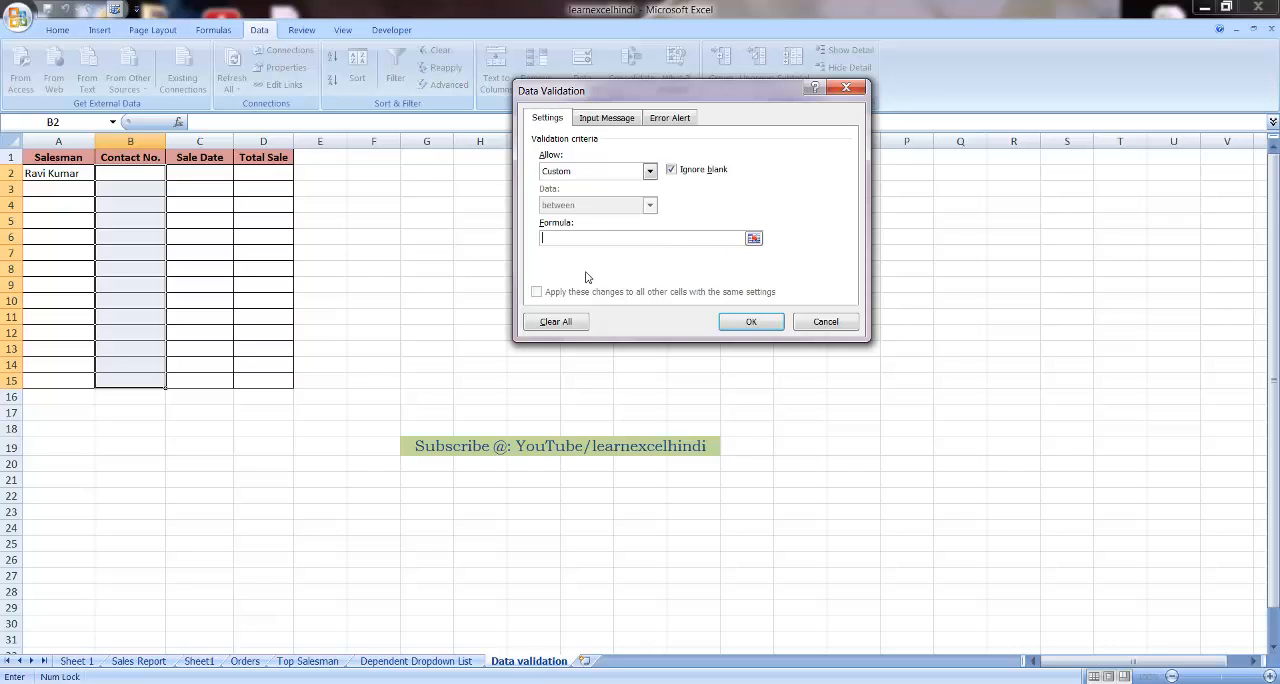
type("=")
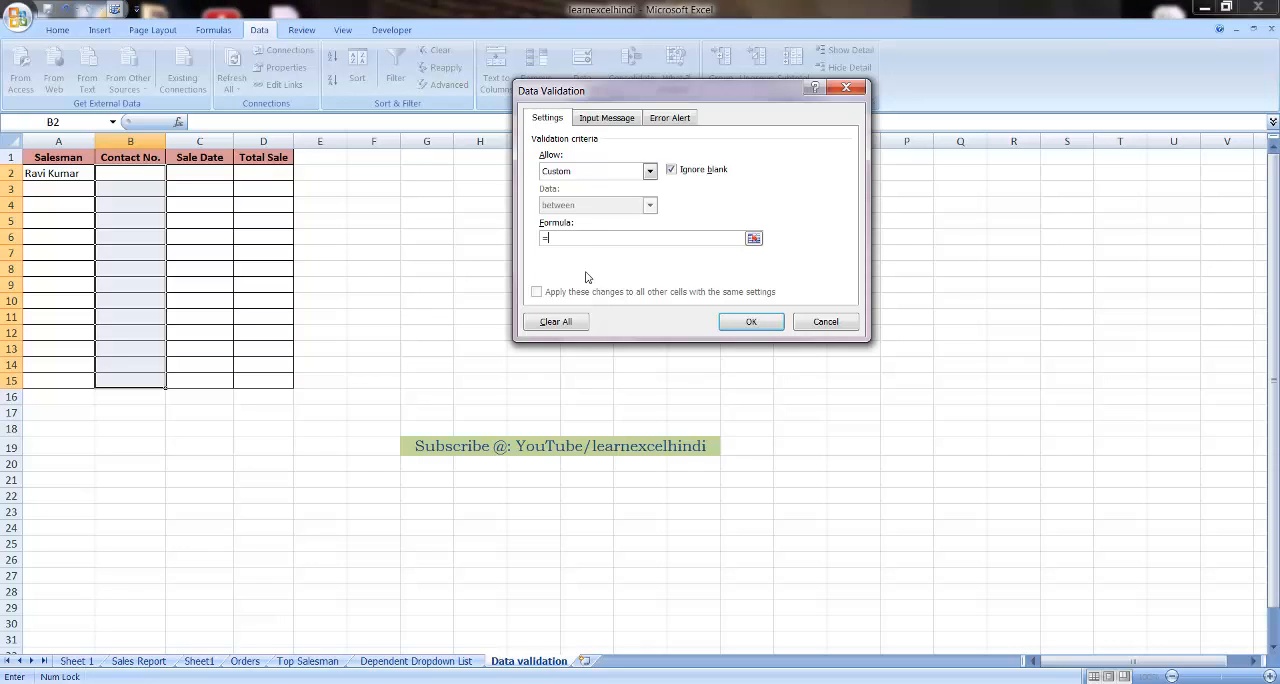
type("SN")
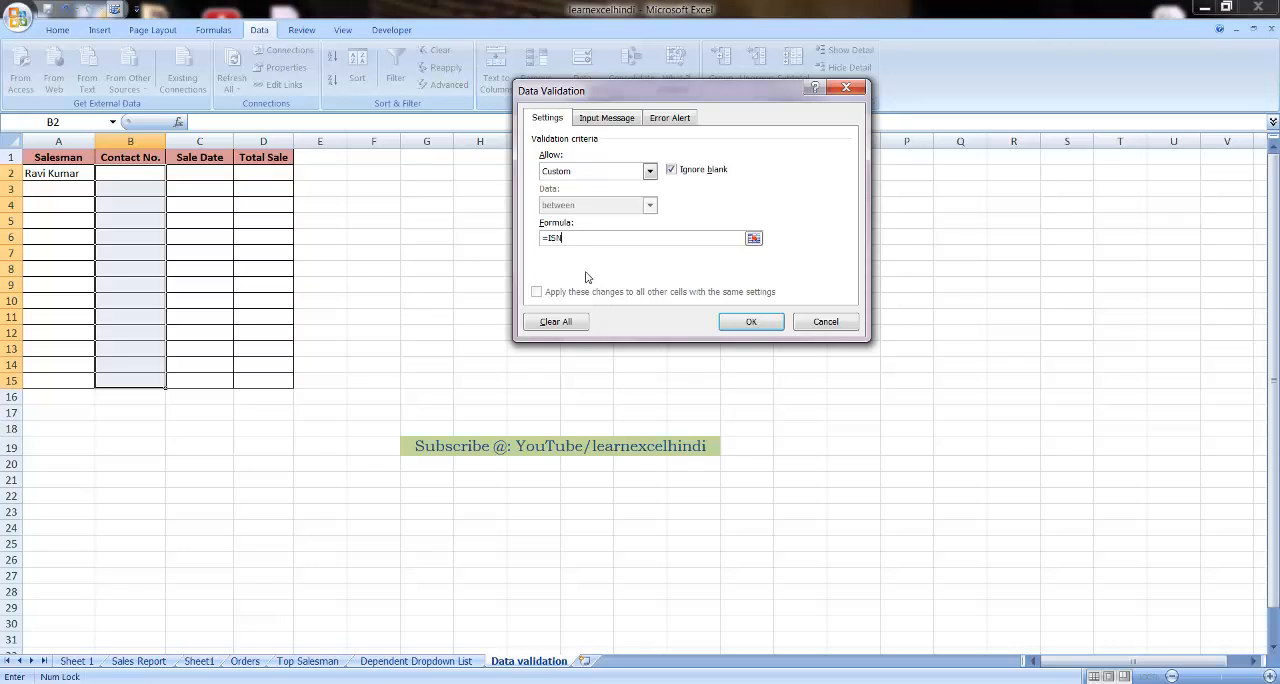
type("UMBER")
type("(B2:B15")
left_click(752, 323)
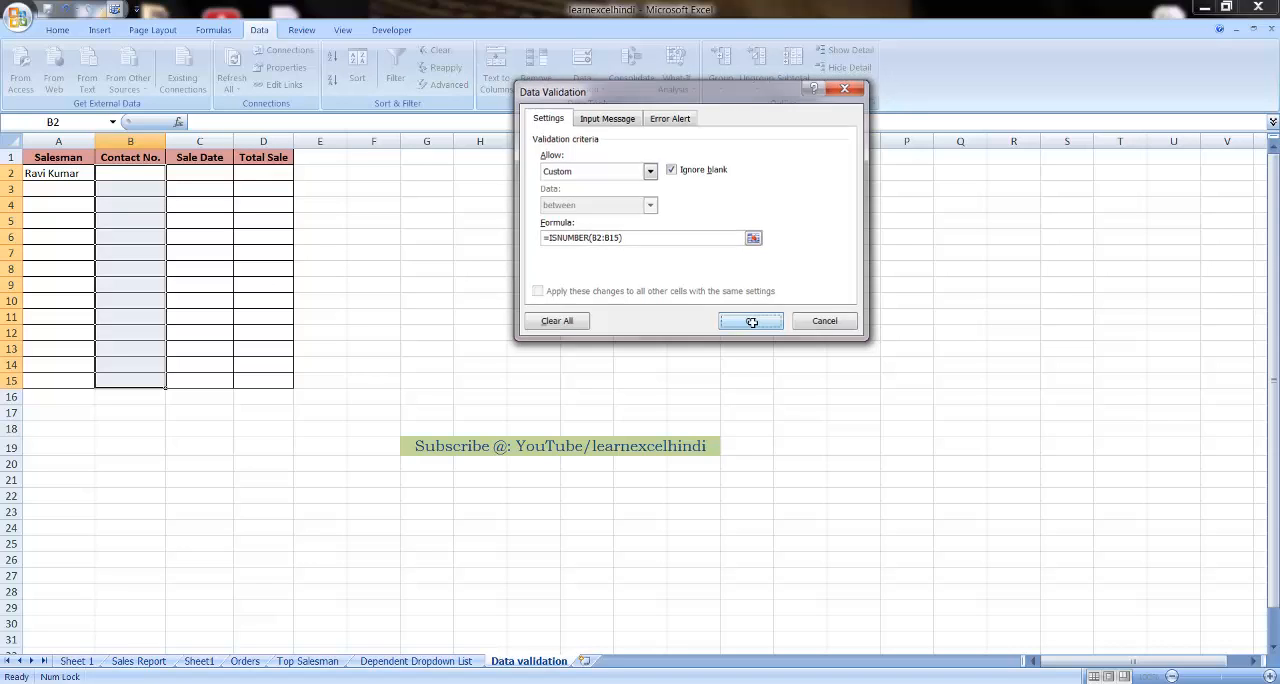
Enter the salesman's numeric contact number in cell B2
left_click(139, 176)
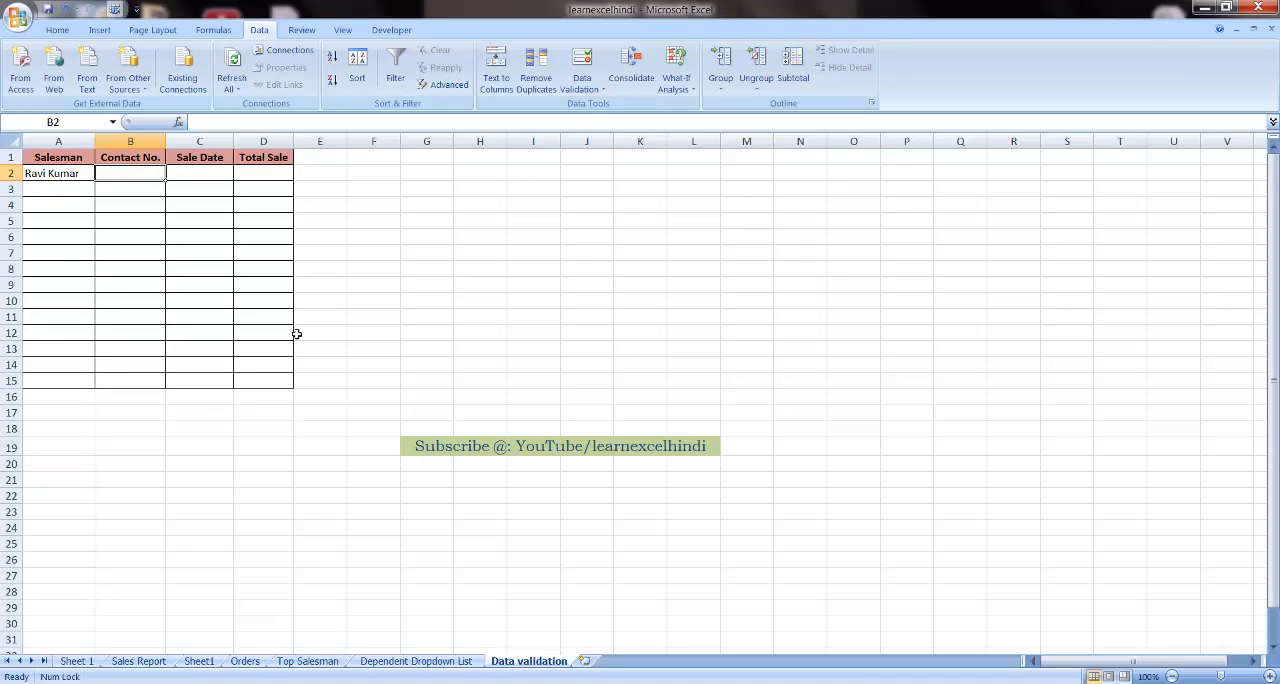
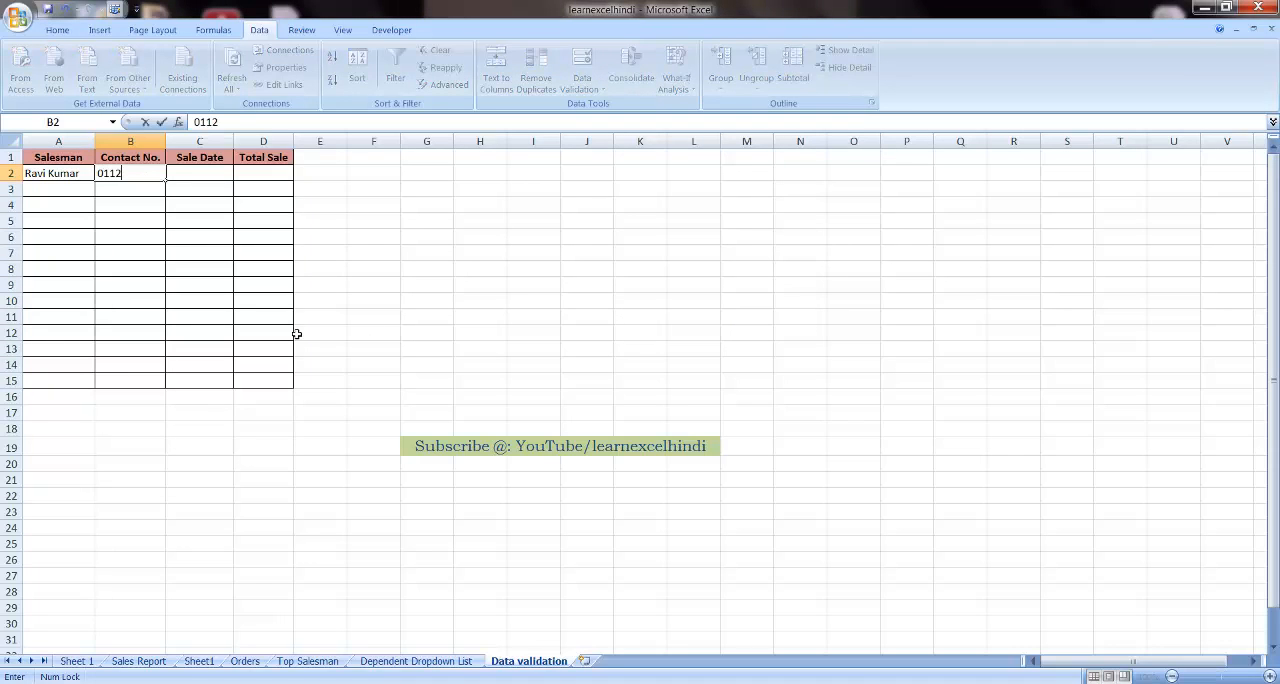
key("Return")
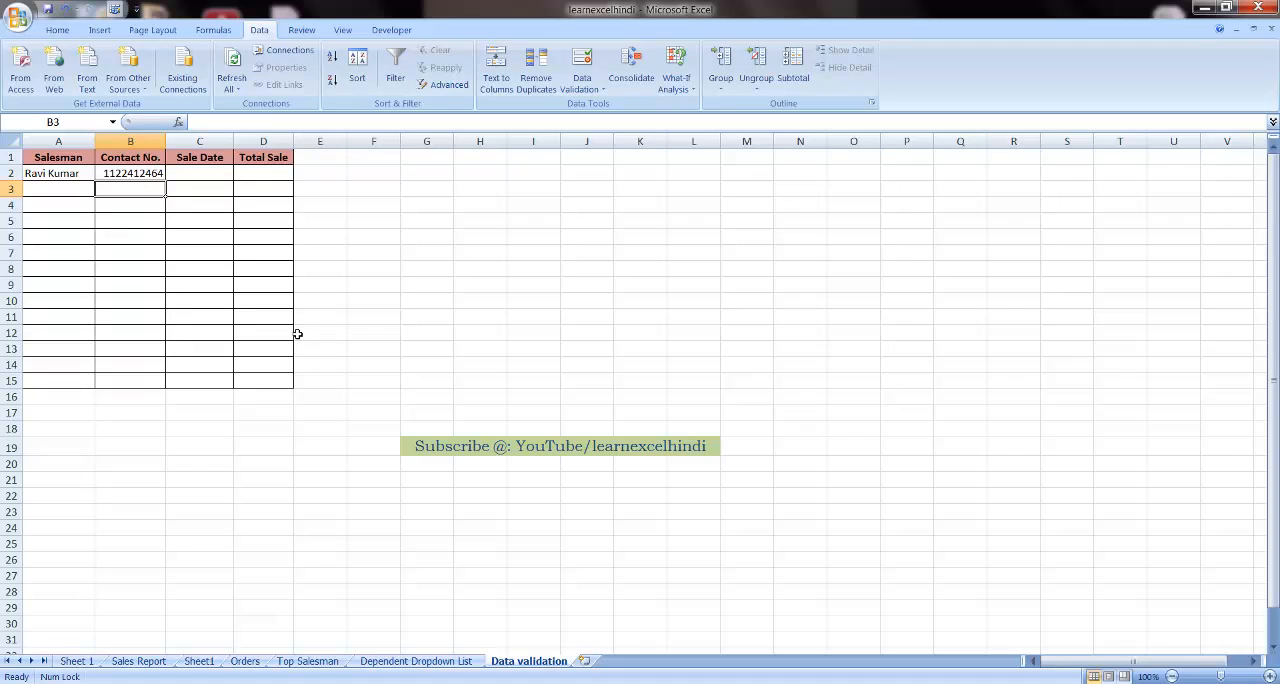
Test the number-only rule by trying a contact number ending in the letter a in B3, and cancel the entry
type("9896547")
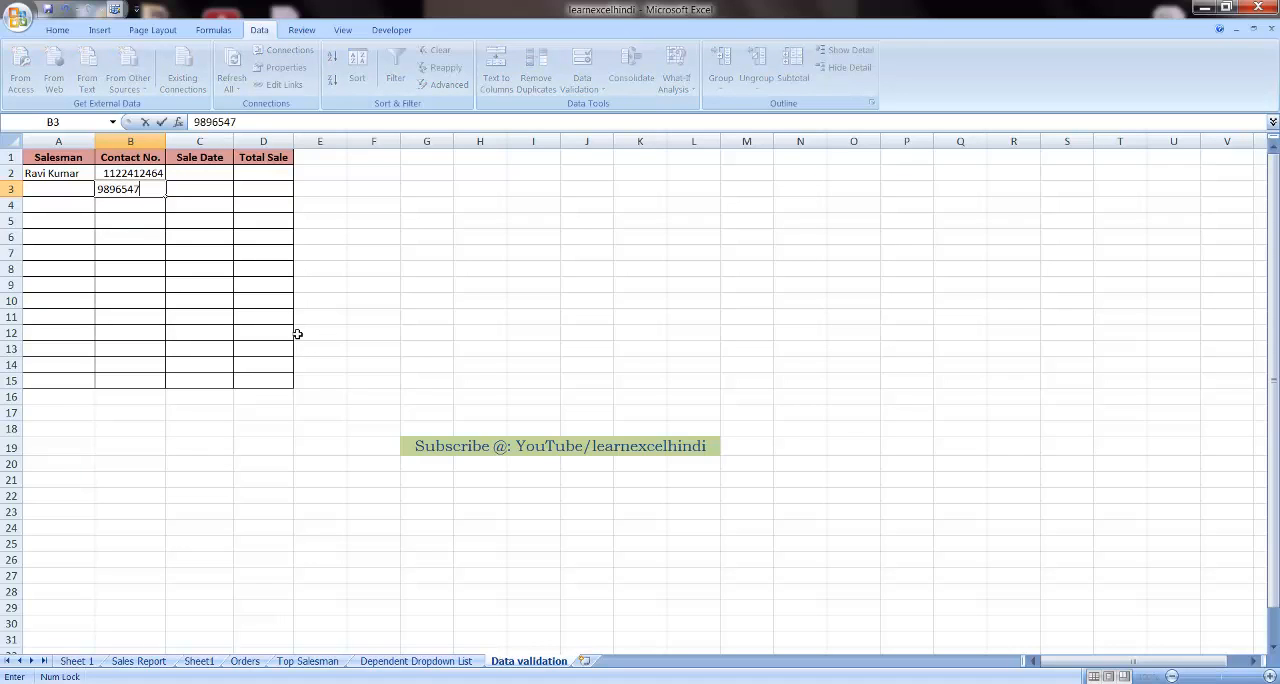
type("5a")
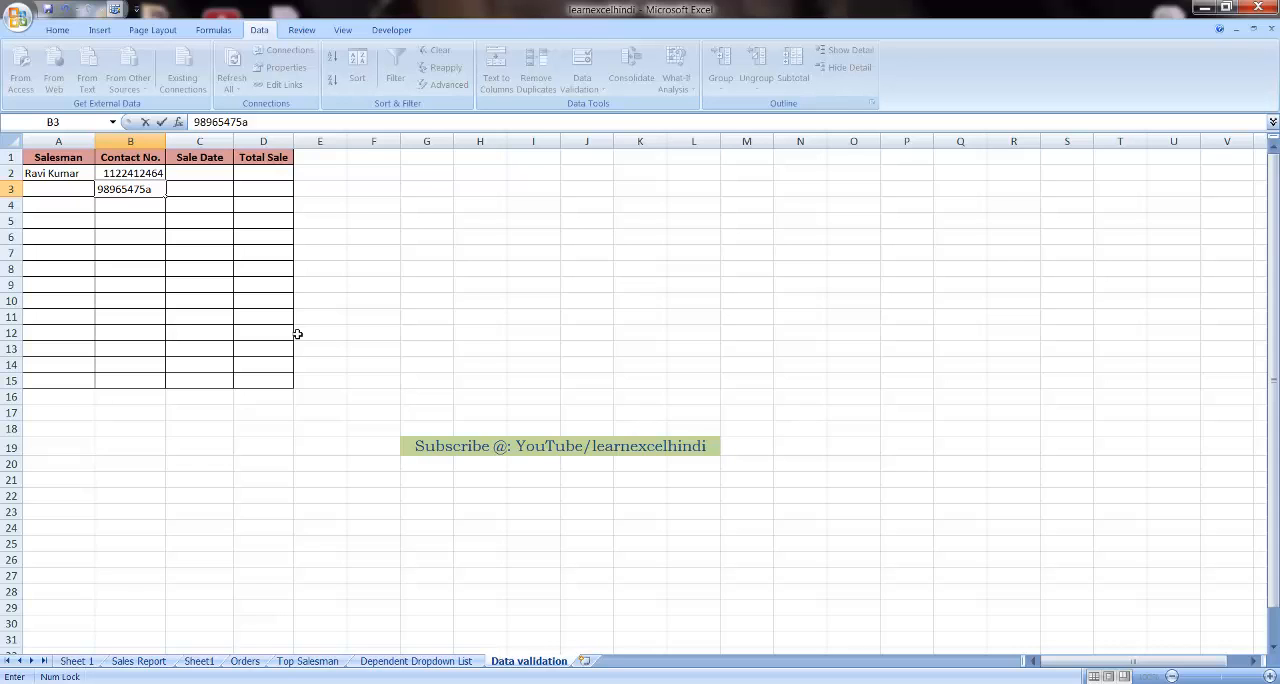
key("Return")
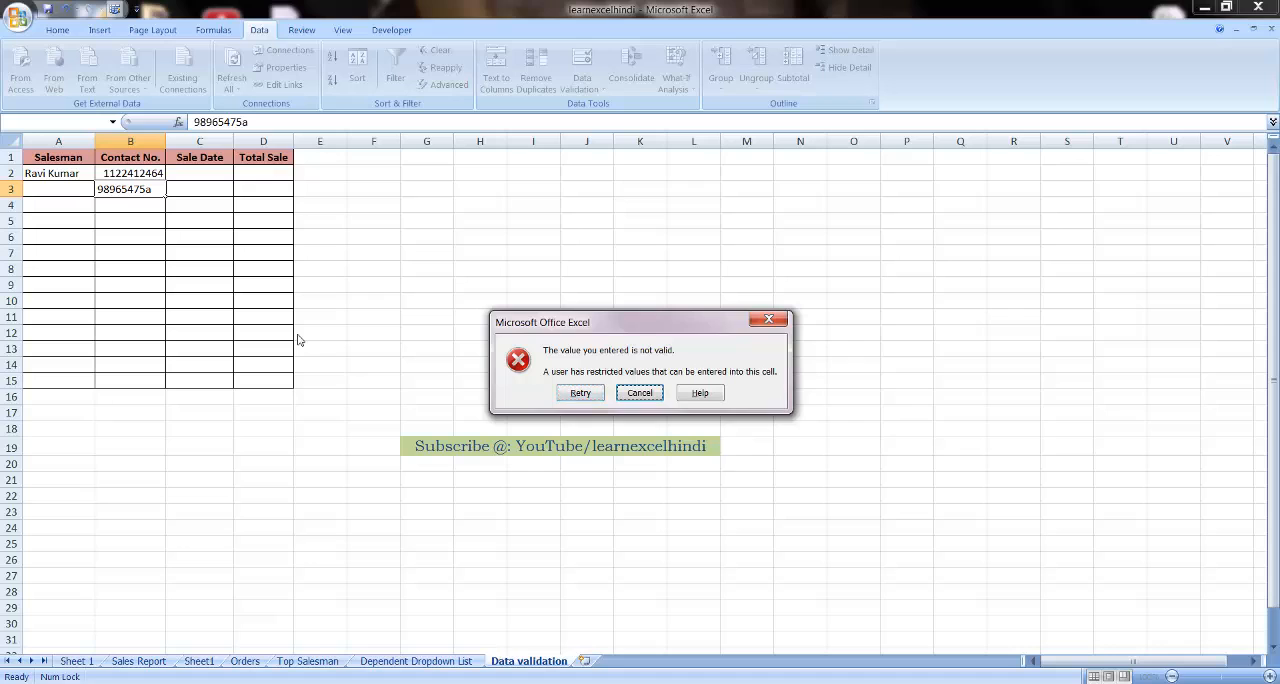
key("Escape")
key("Up")
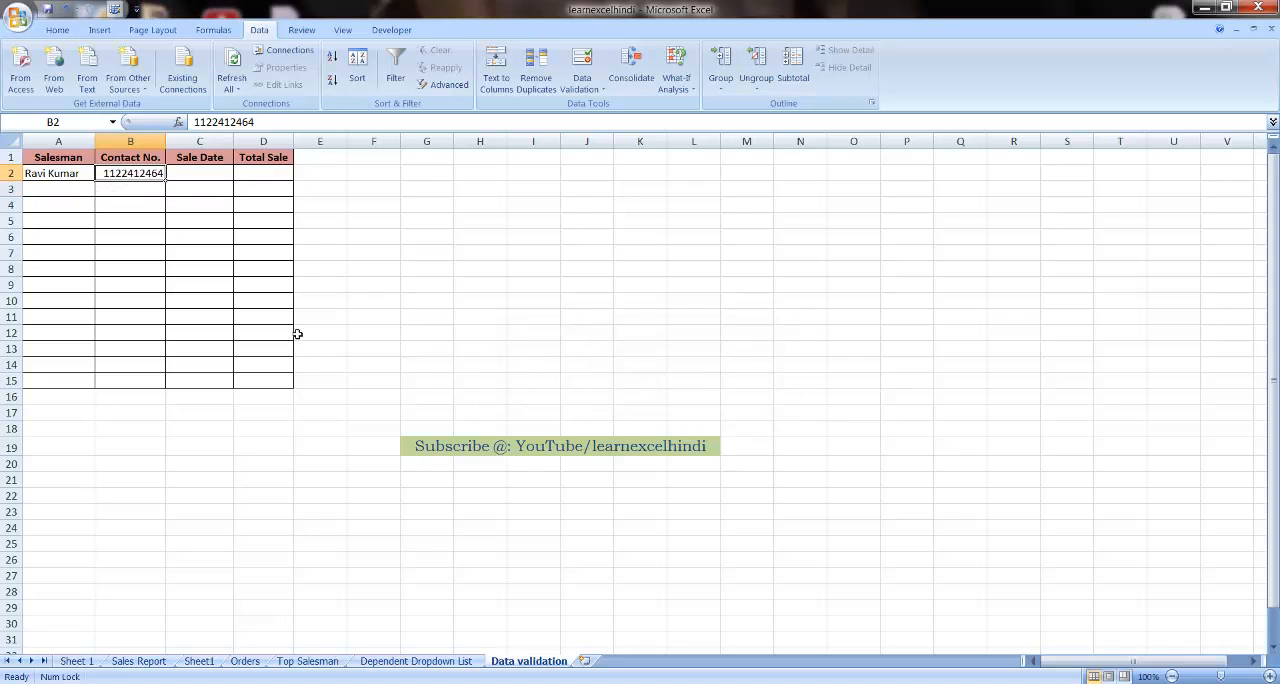
Start a data validation rule for the Sale Date cells C2:C15 and allow Custom criteria
key("Right")
key("Left")
key("Right")
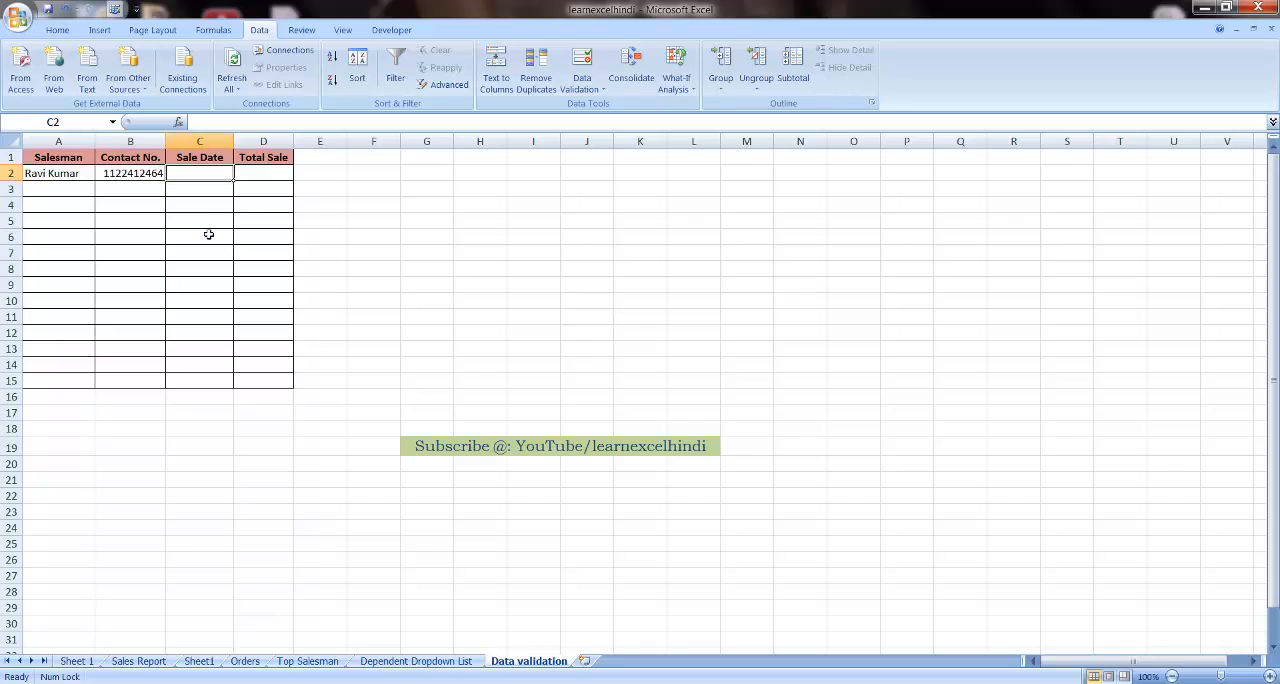
left_click_drag(218, 179, 204, 376)
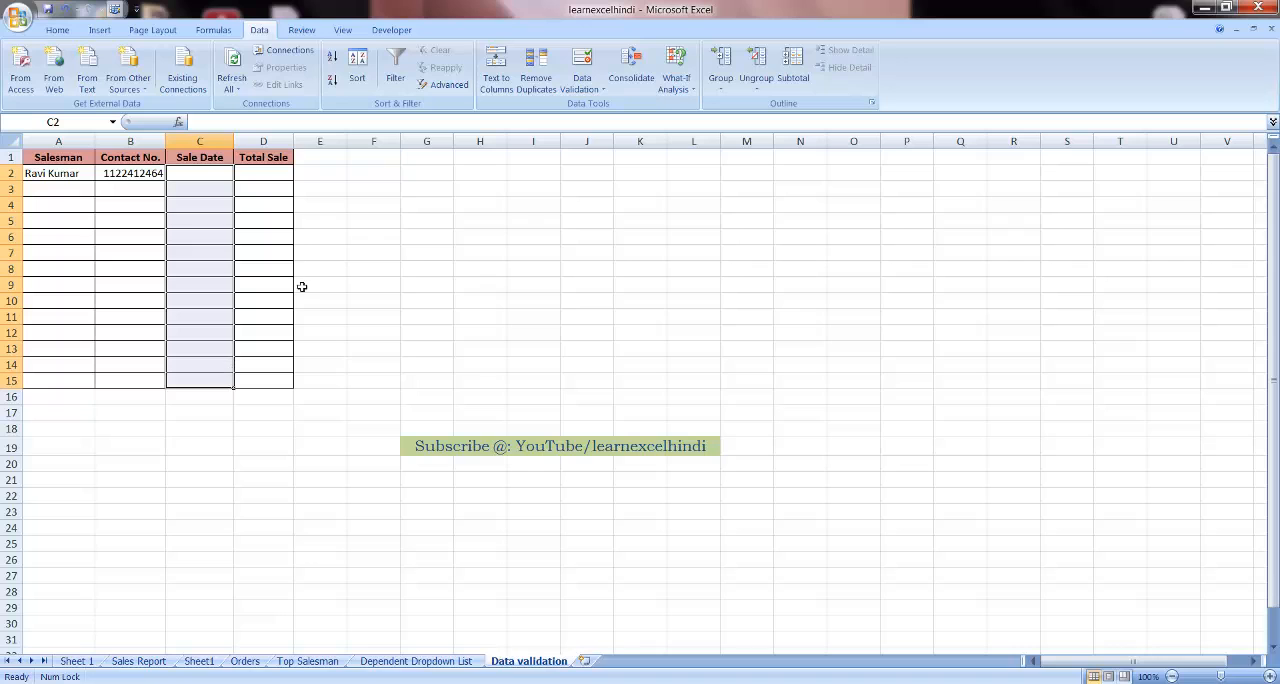
left_click(590, 89)
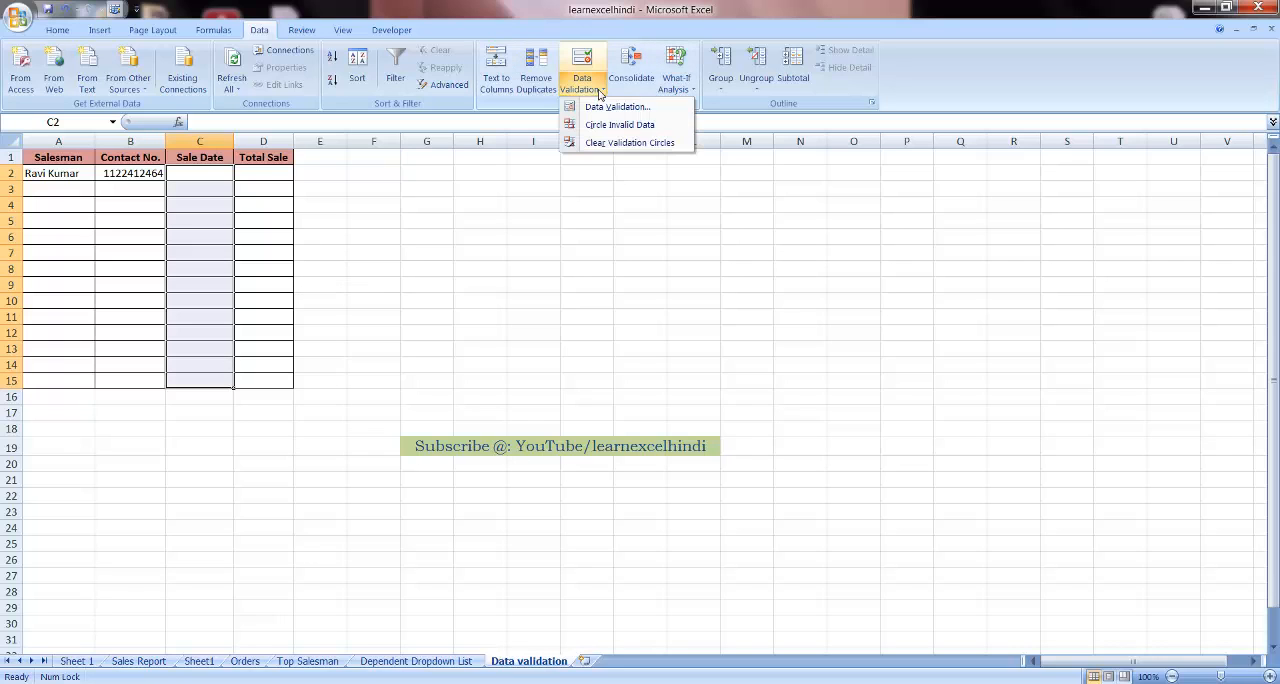
left_click(606, 108)
left_click(649, 171)
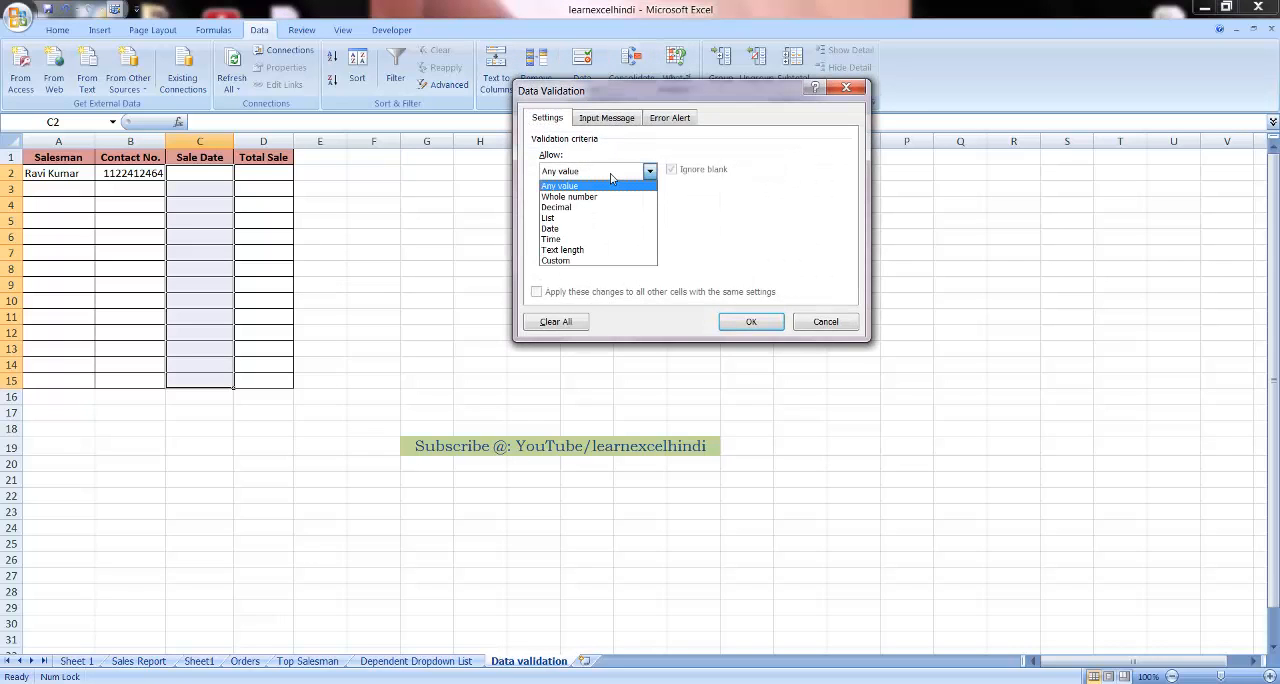
left_click(576, 262)
left_click(584, 237)
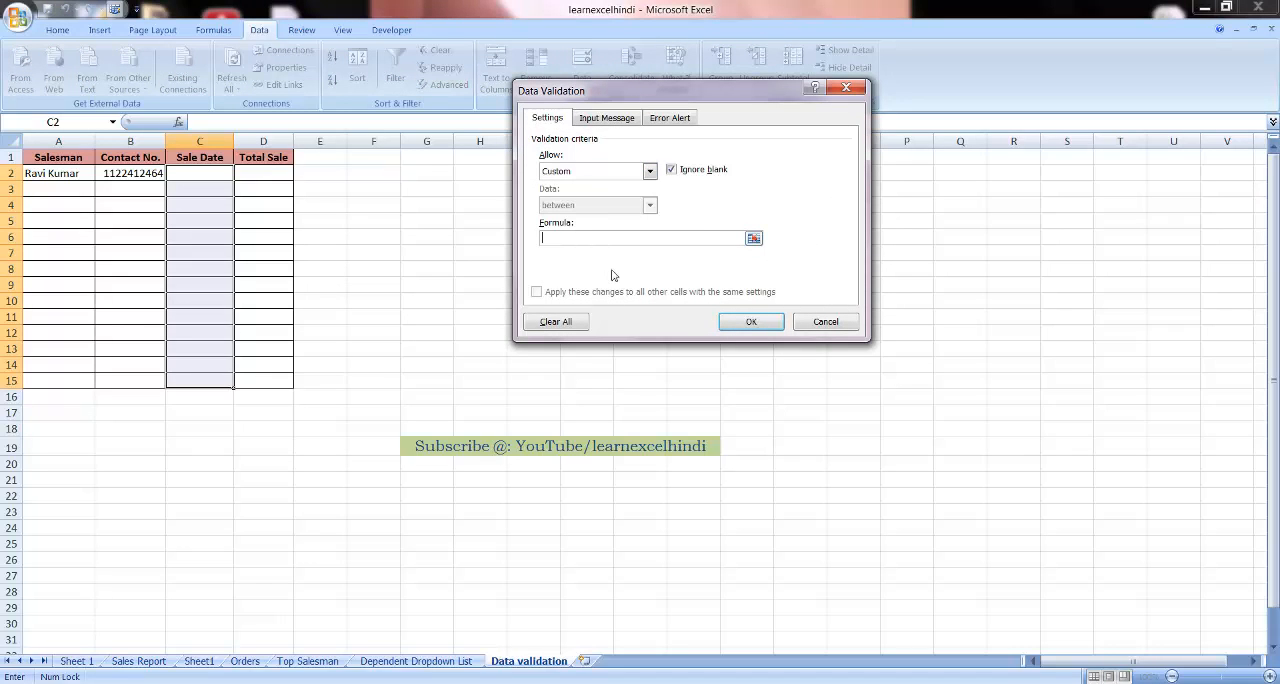
Set the validation formula to =AND(WEEKDAY(C2)<>1,WEEKDAY(C2)<>7) and apply the rule to the Sale Date cells
type("=AND(WEEKDAY")
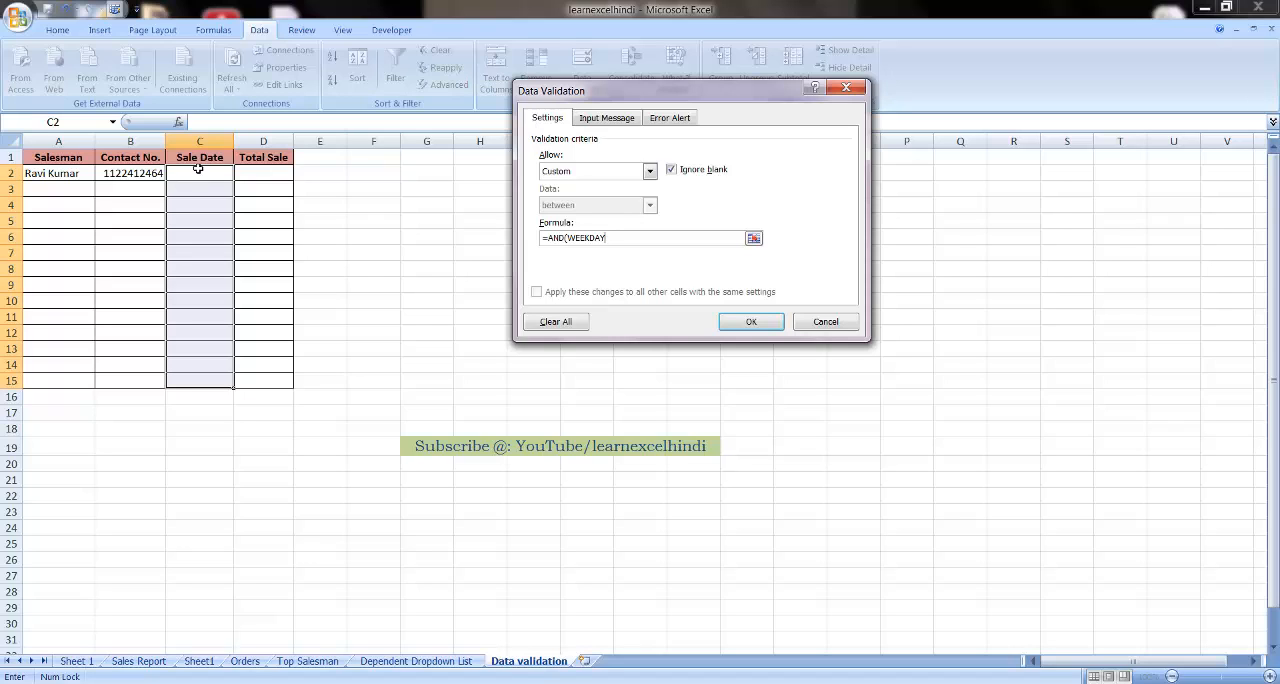
type("(C2")
type(")<>1,")
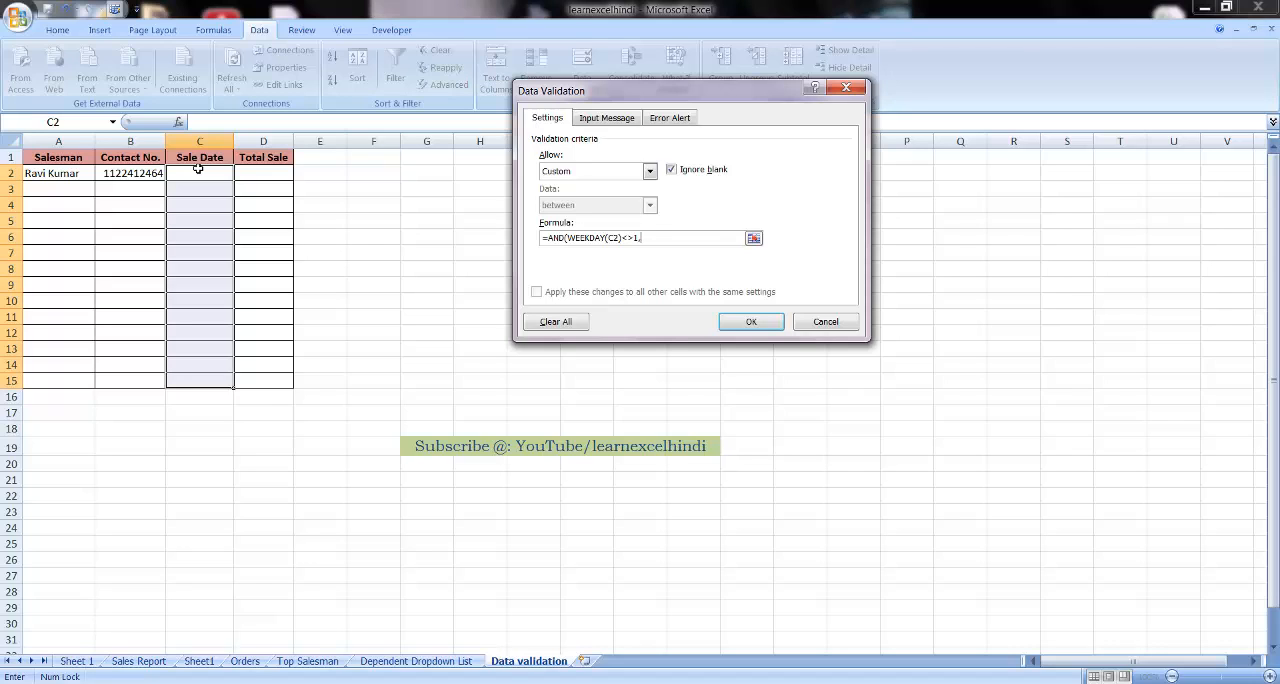
type("WEEKDAY")
type("2")
type(")<>7")
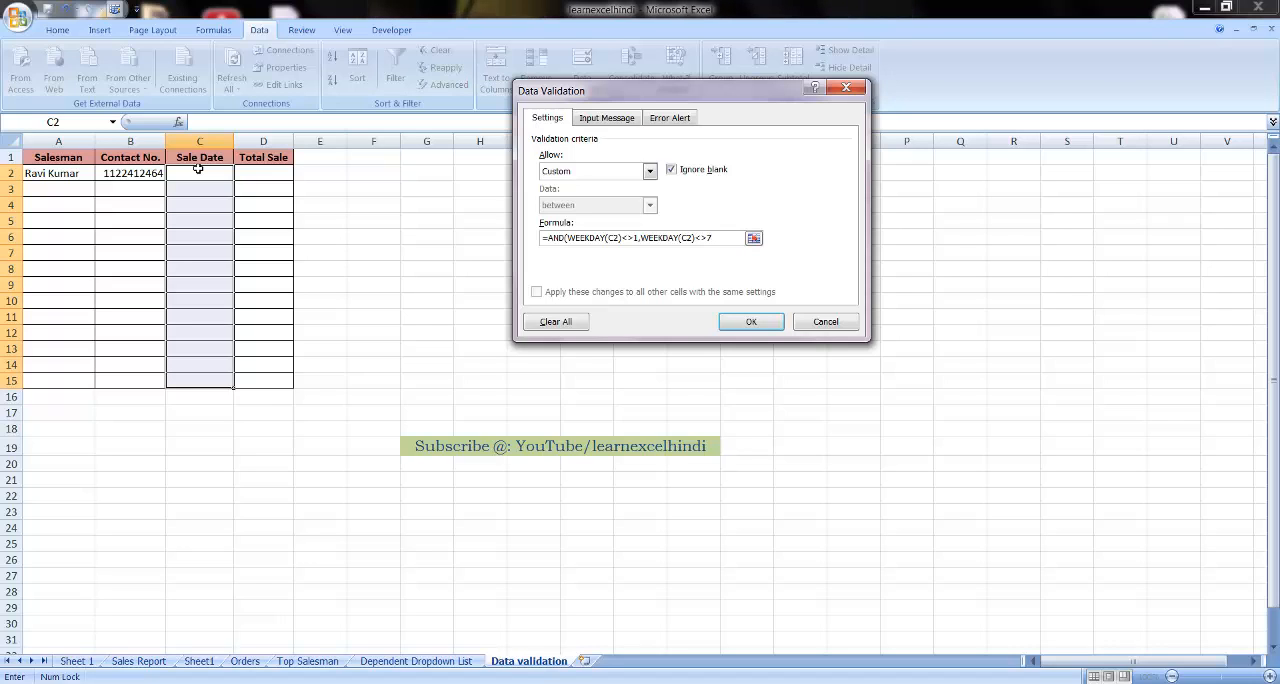
type(")")
left_click(746, 320)
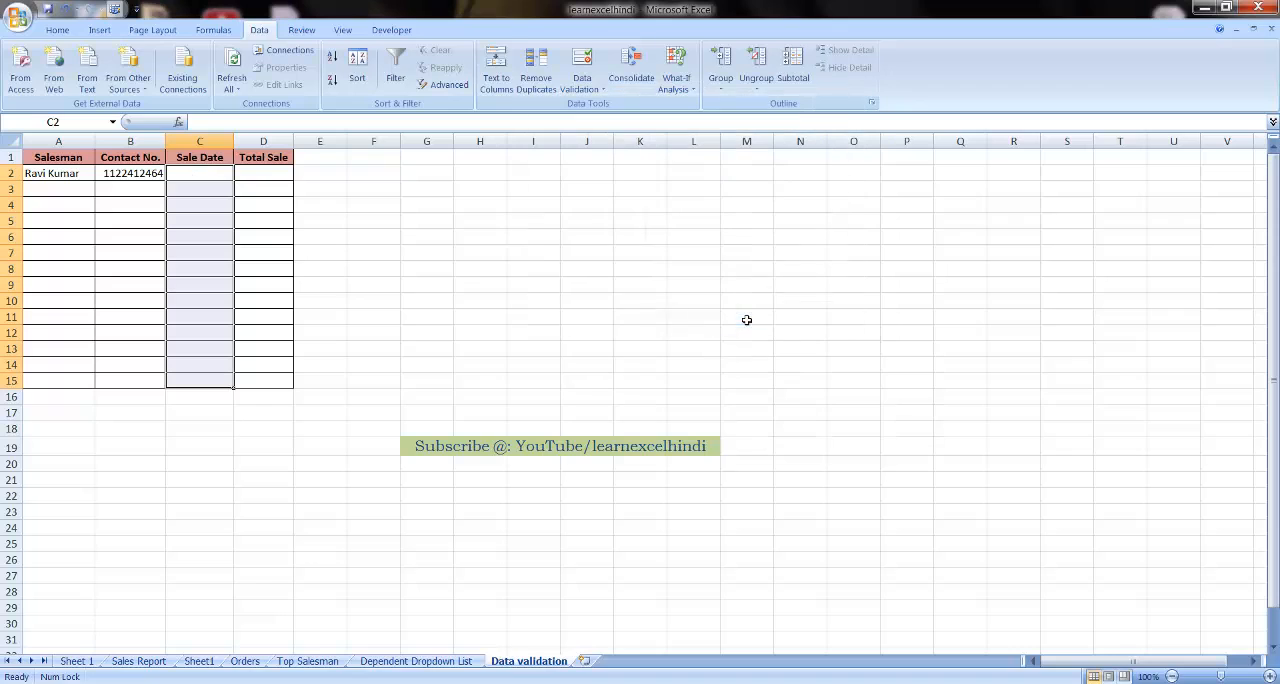
Test the weekday-only rule by trying the Saturday date 23-04-2016 in C2, and cancel the entry
left_click(208, 175)
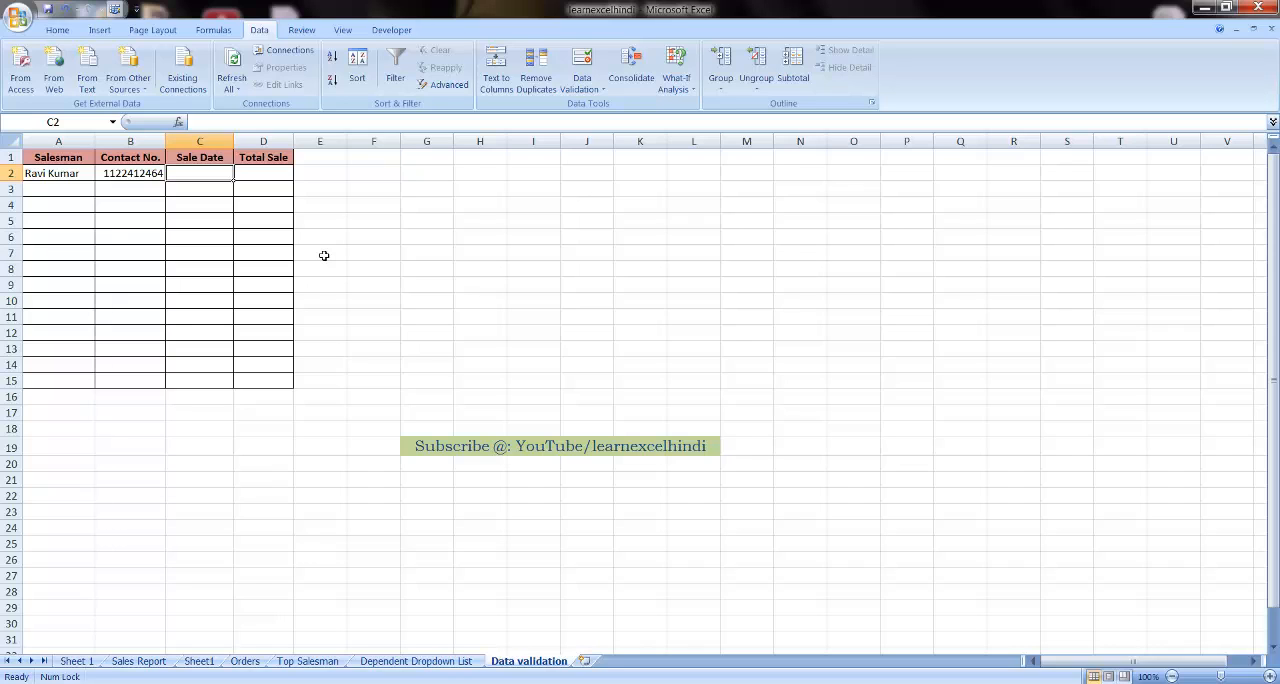
type("23")
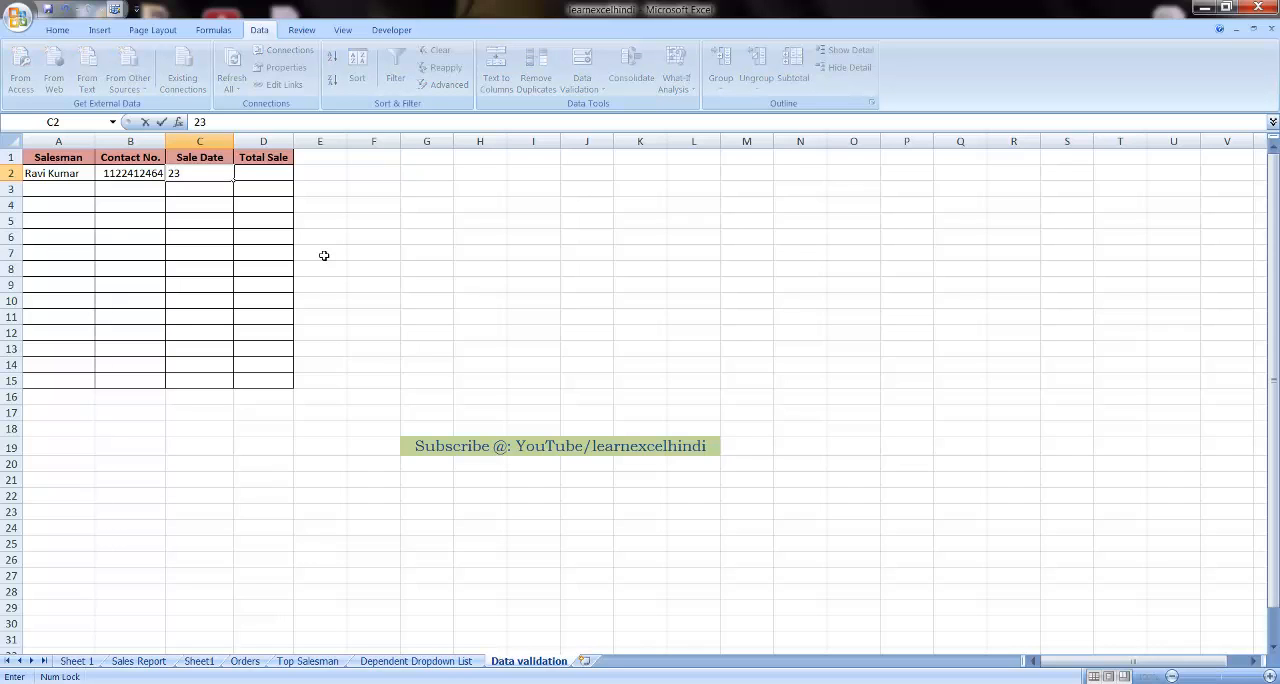
type("-04-20")
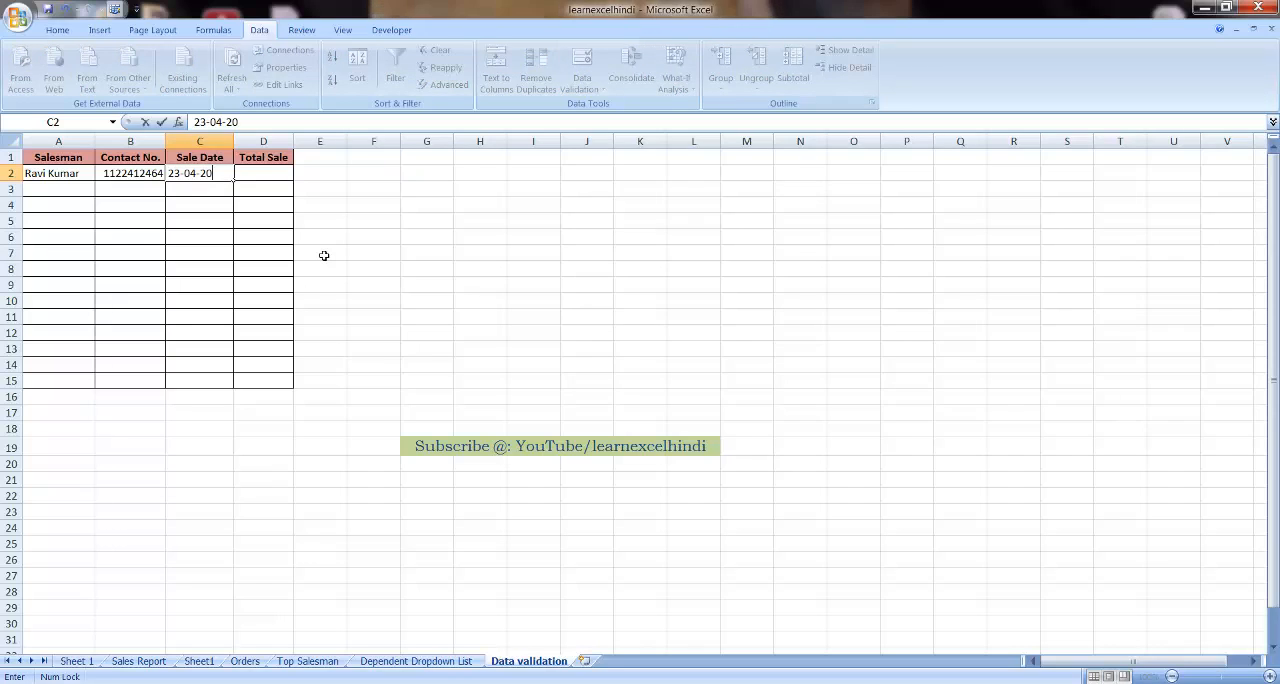
type("16")
key("Return")
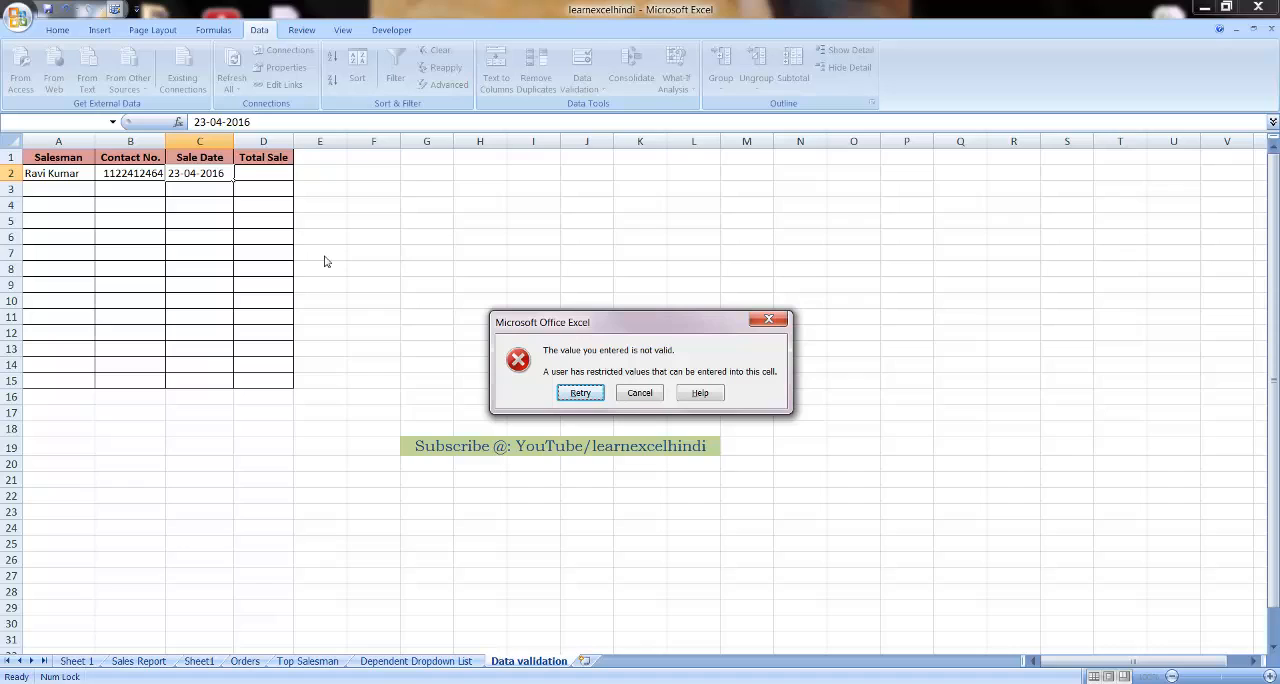
key("Tab")
key("Return")
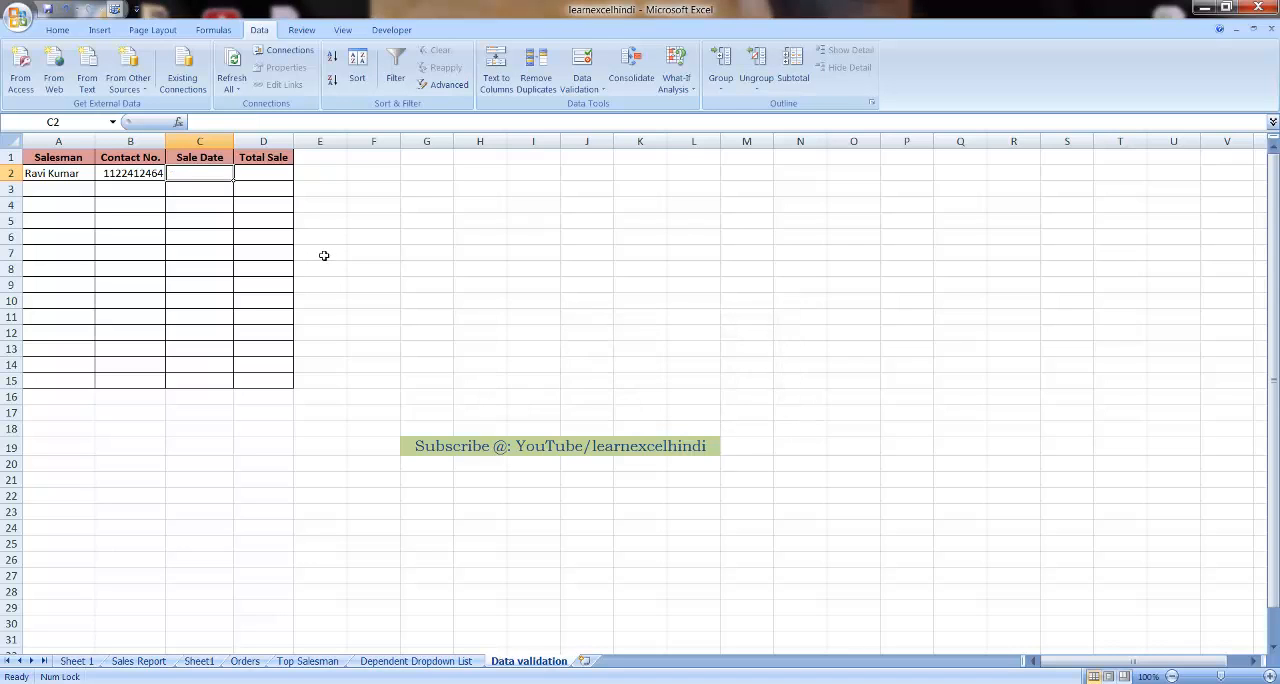
Test the rule again with the Sunday date 24-04-2016 in C2, and cancel the entry
type("24-")
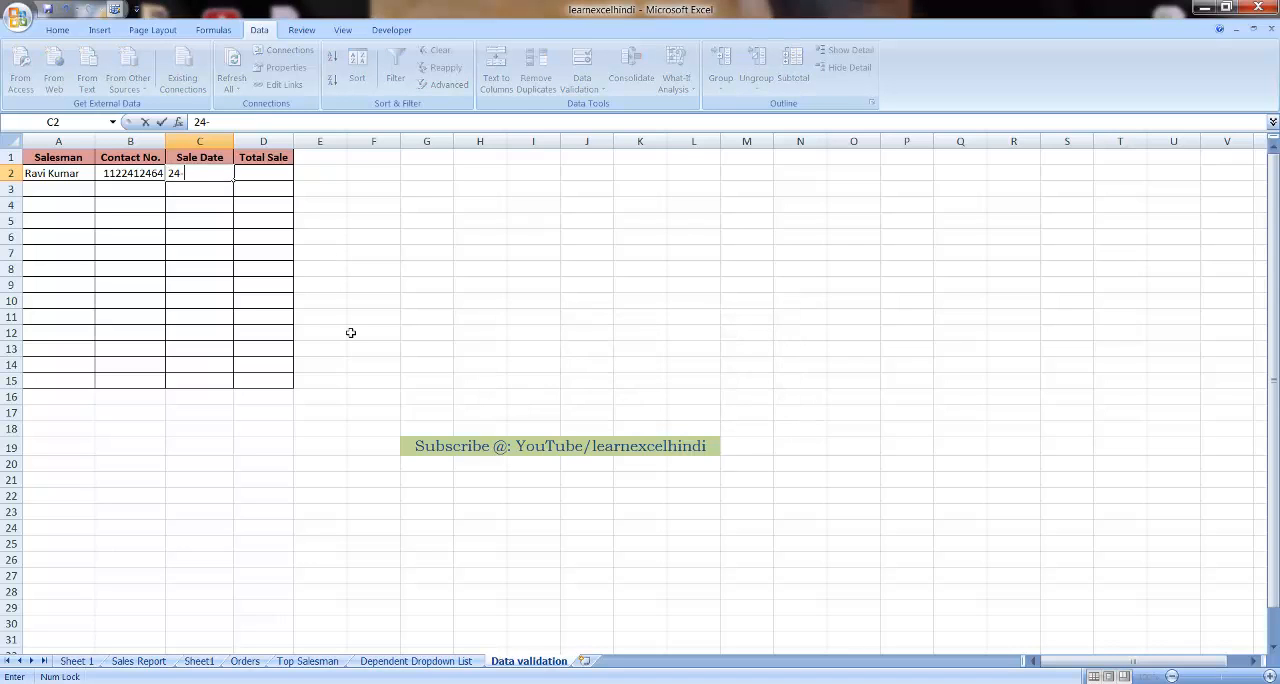
type("04-2016")
key("Return")
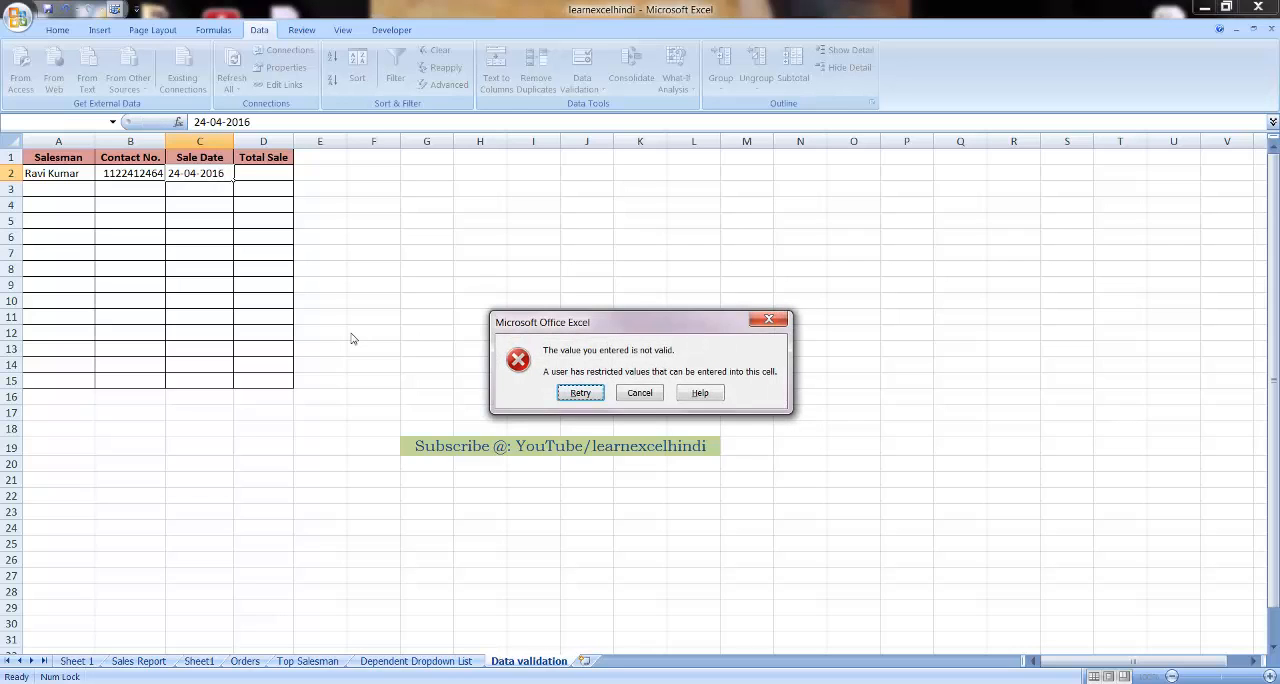
key("Escape")
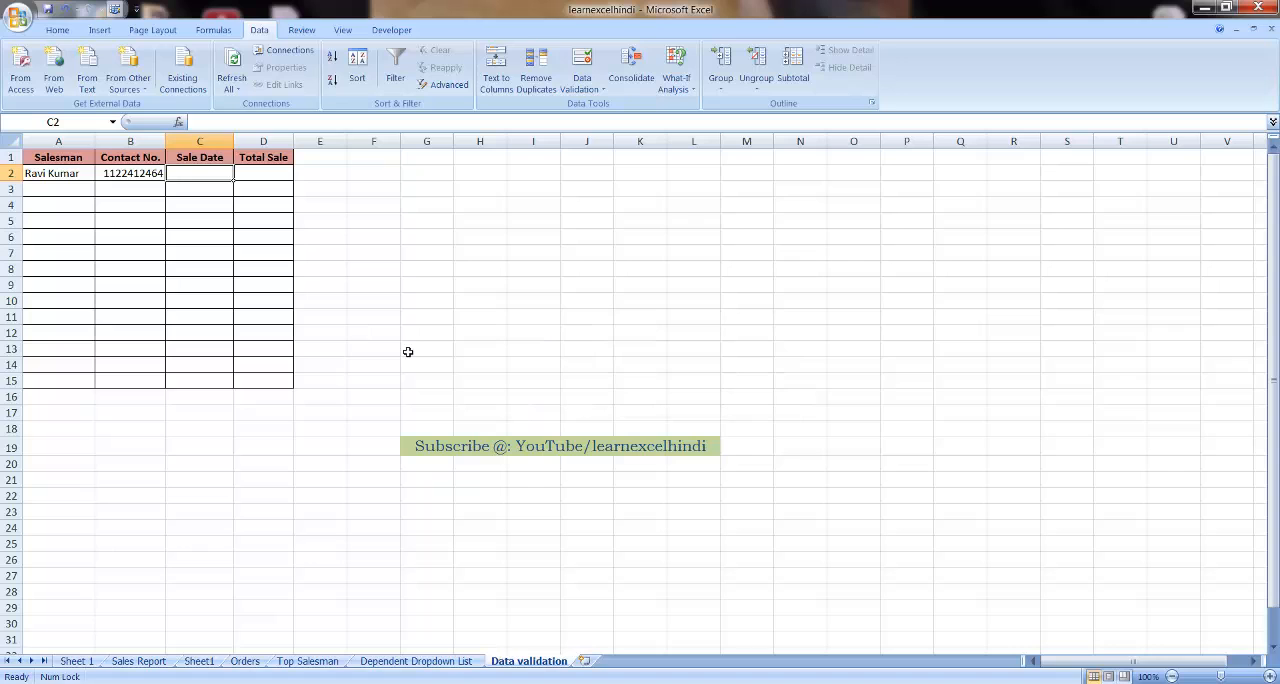
Enter the weekday sale date 22-04-2016 in cell C2
type("22-04")
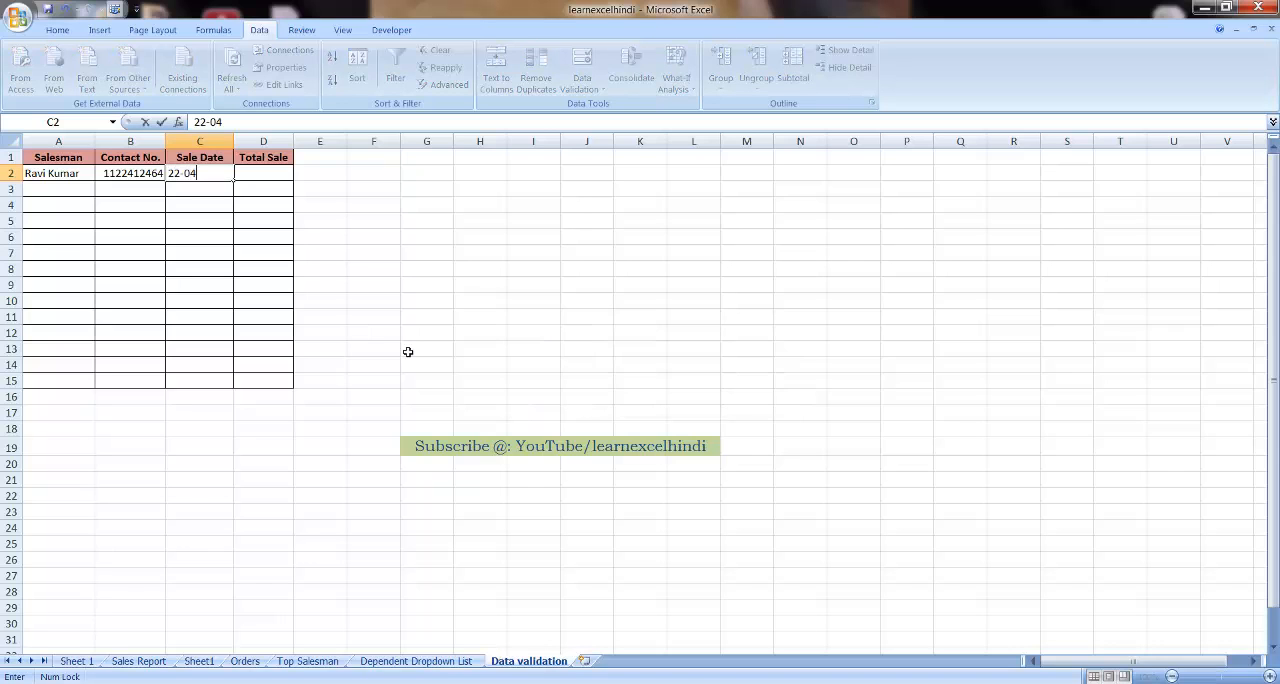
type("-2016")
key("Return")
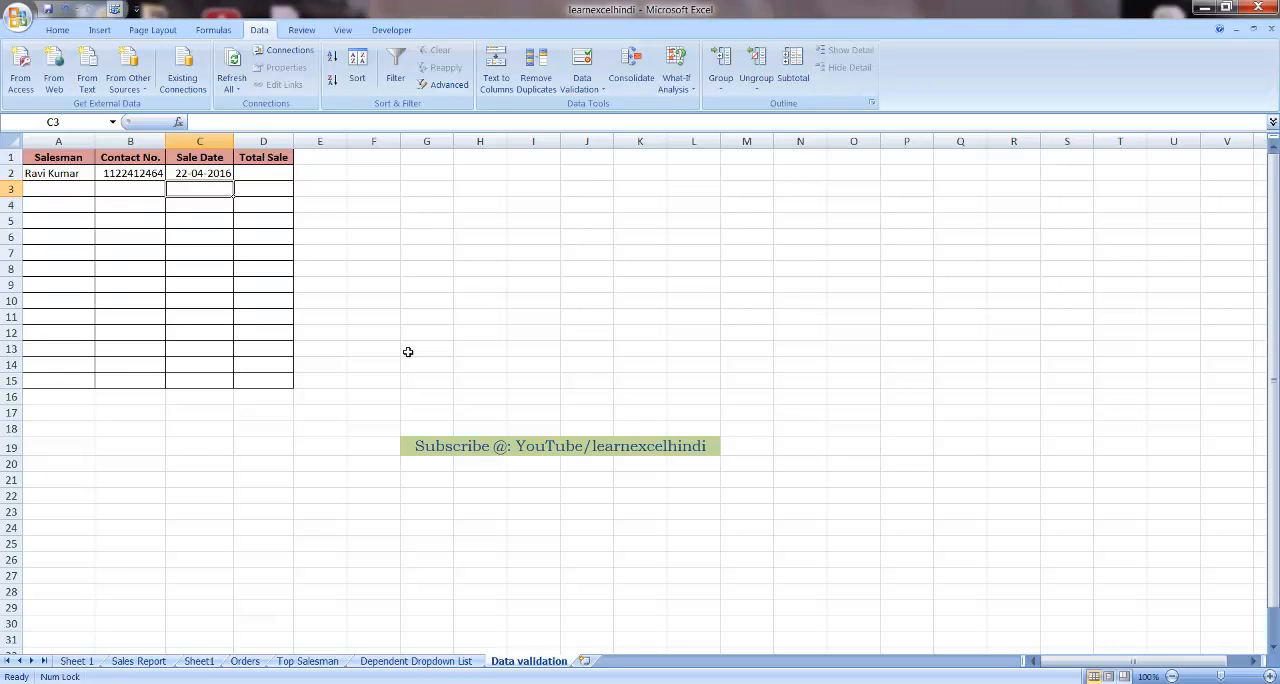
Start a data validation rule for the Total Sale cells D2:D15 and allow Custom criteria
key("Up")
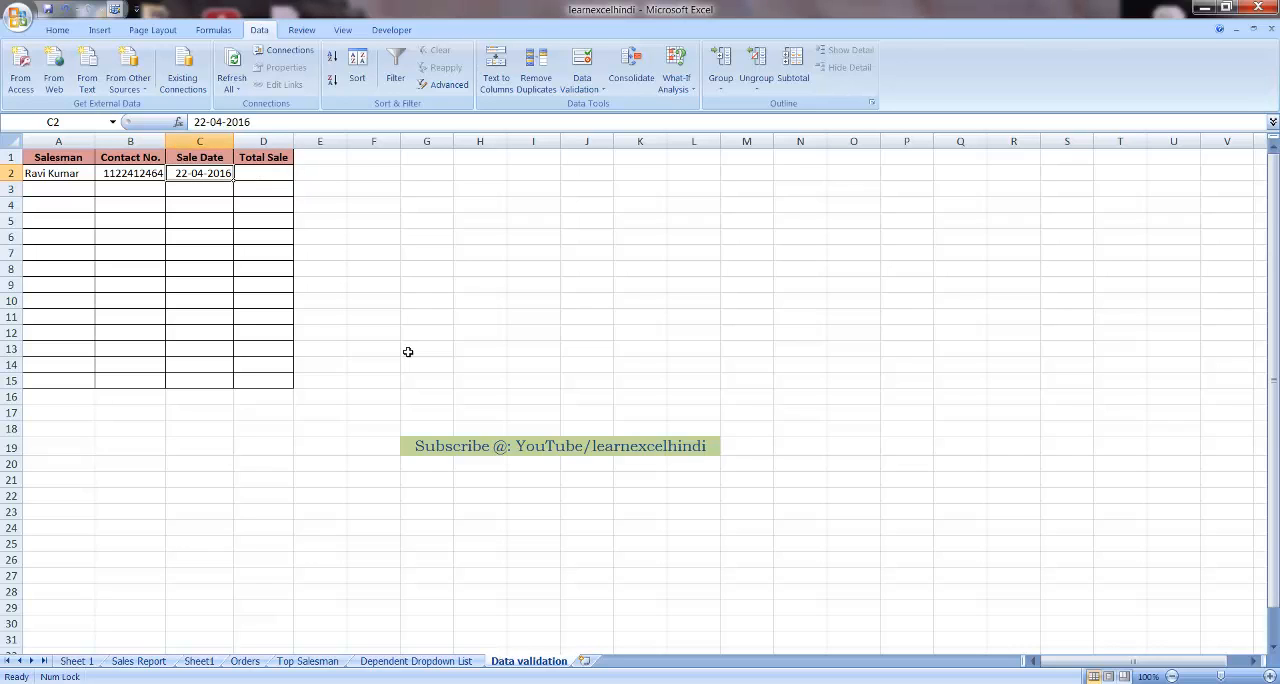
key("Right")
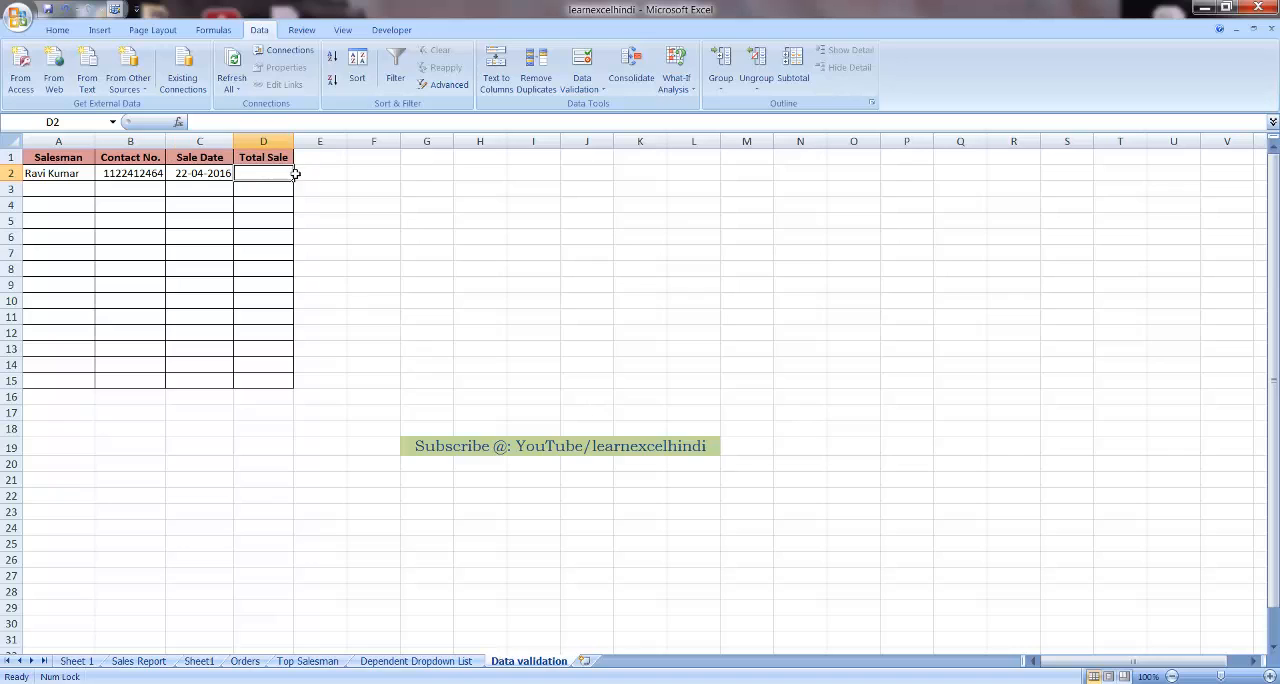
left_click_drag(280, 173, 273, 380)
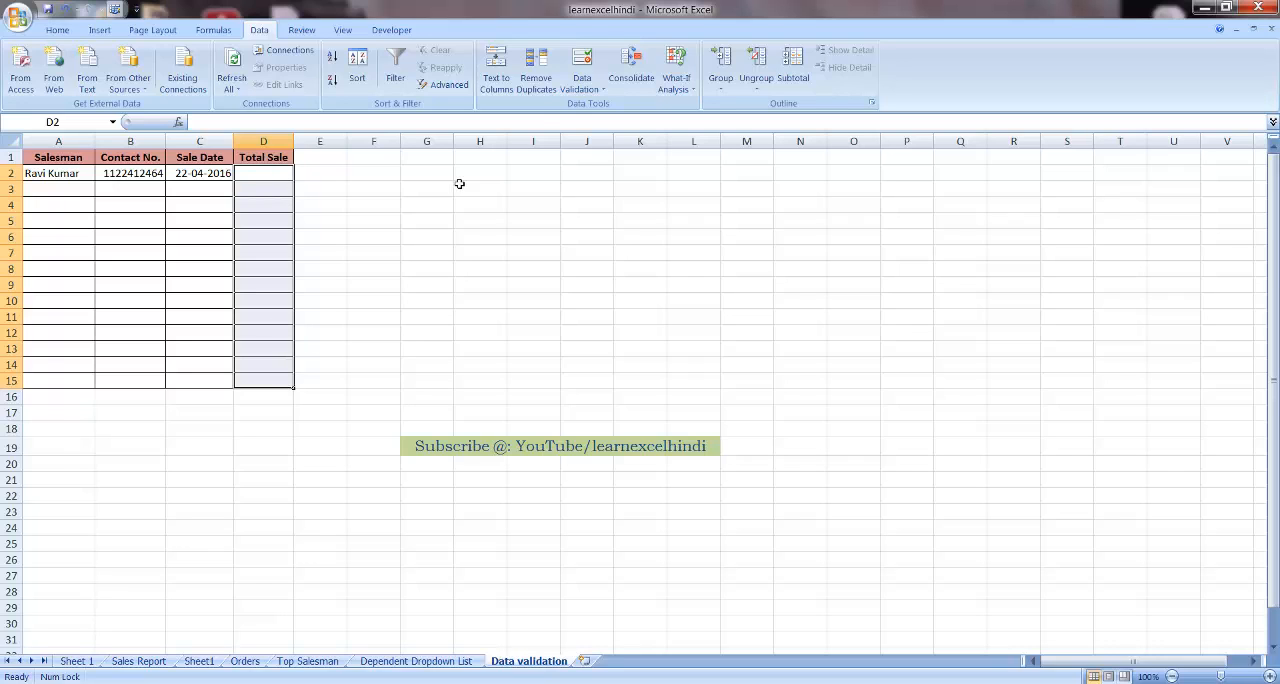
left_click(604, 93)
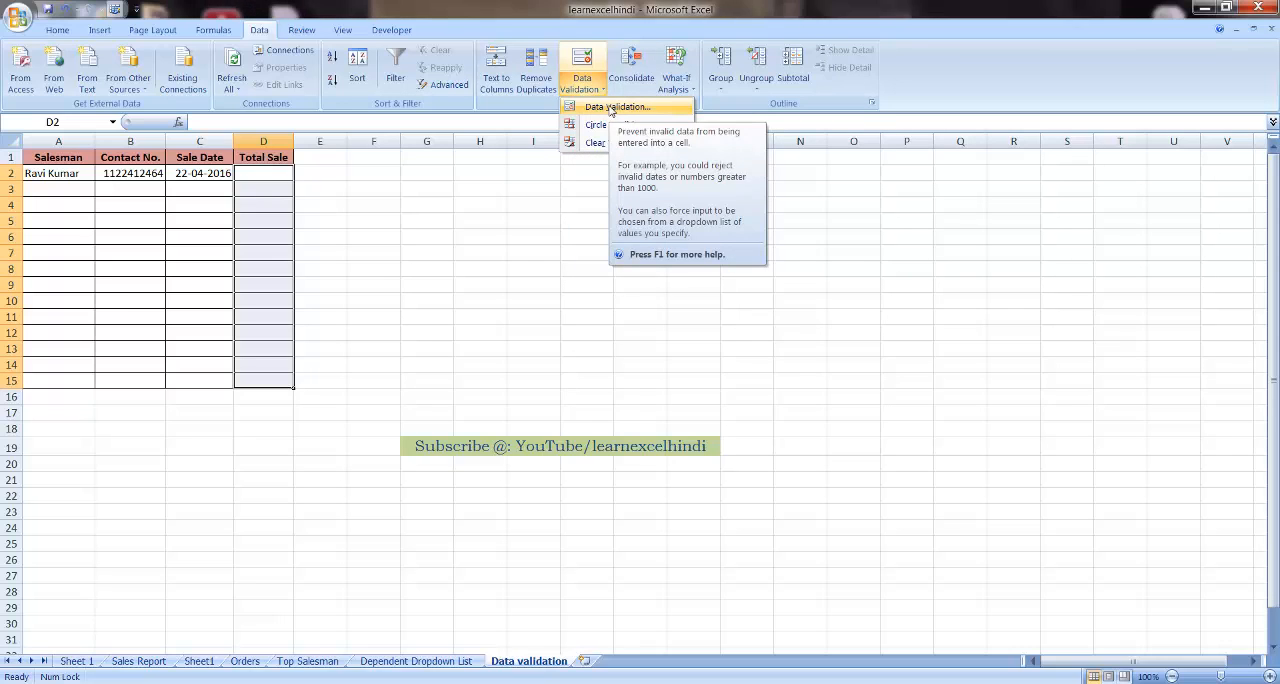
left_click(614, 107)
left_click(628, 173)
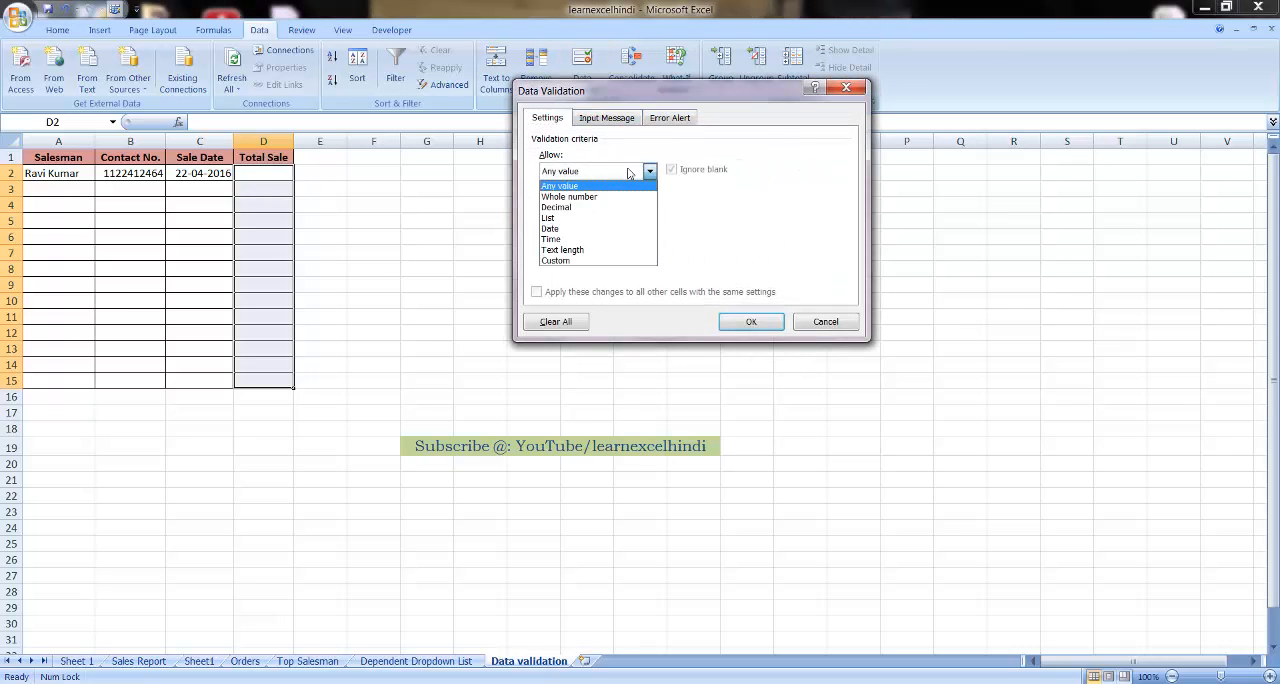
left_click(566, 260)
left_click(571, 237)
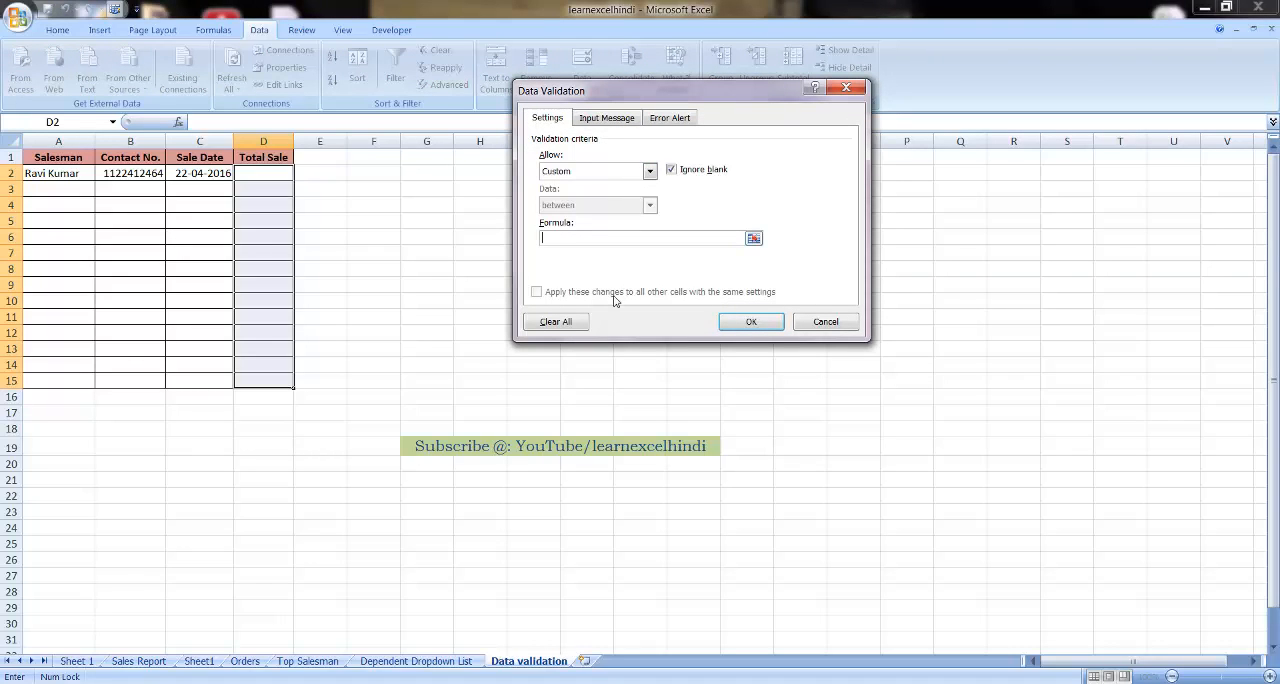
Set the validation formula to =COUNTIF($D$2:$D$15,D2)<=1 and apply the rule to the Total Sale cells
type("=COUNTIF(")
type("$")
type("d")
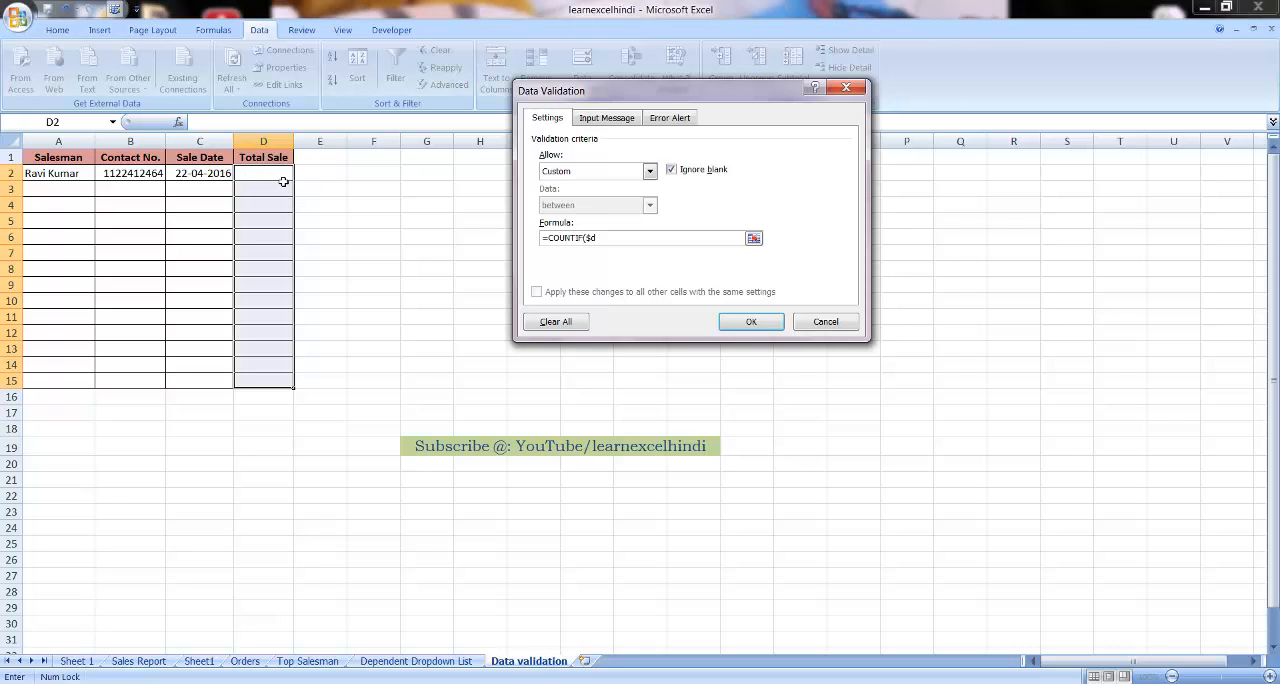
key("BackSpace")
type("D$2:$D$15,")
type("D2)")
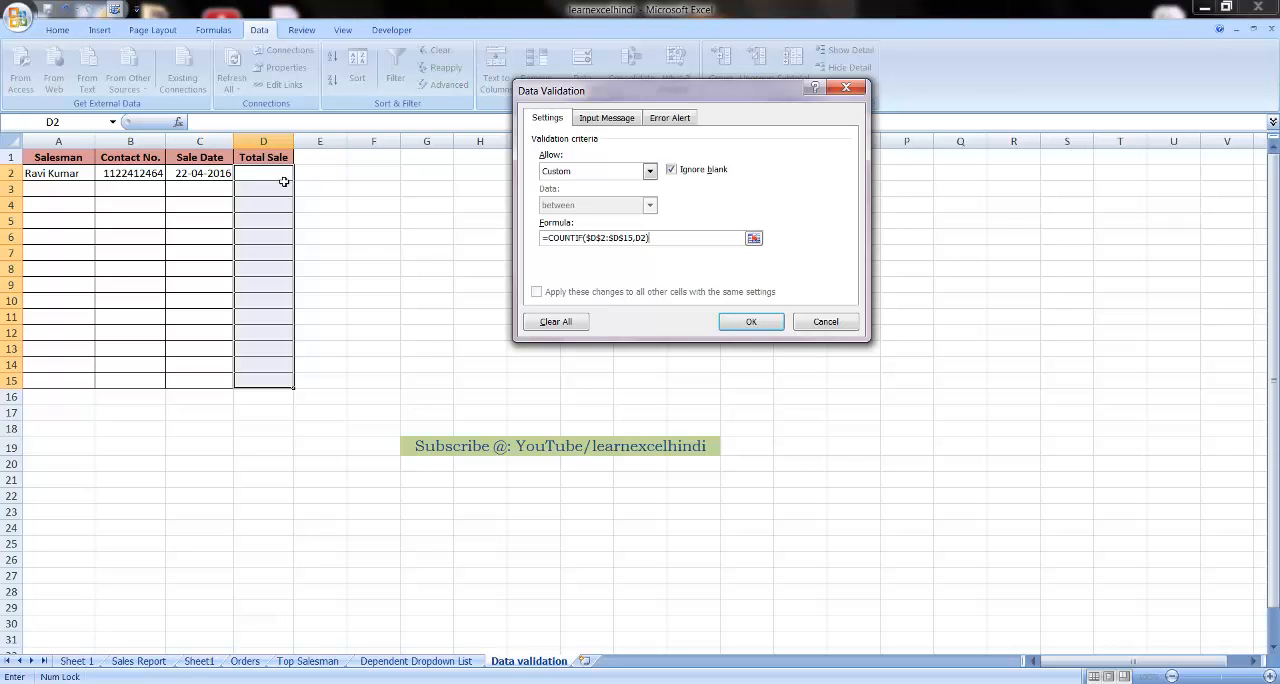
type("<=1")
left_click(752, 322)
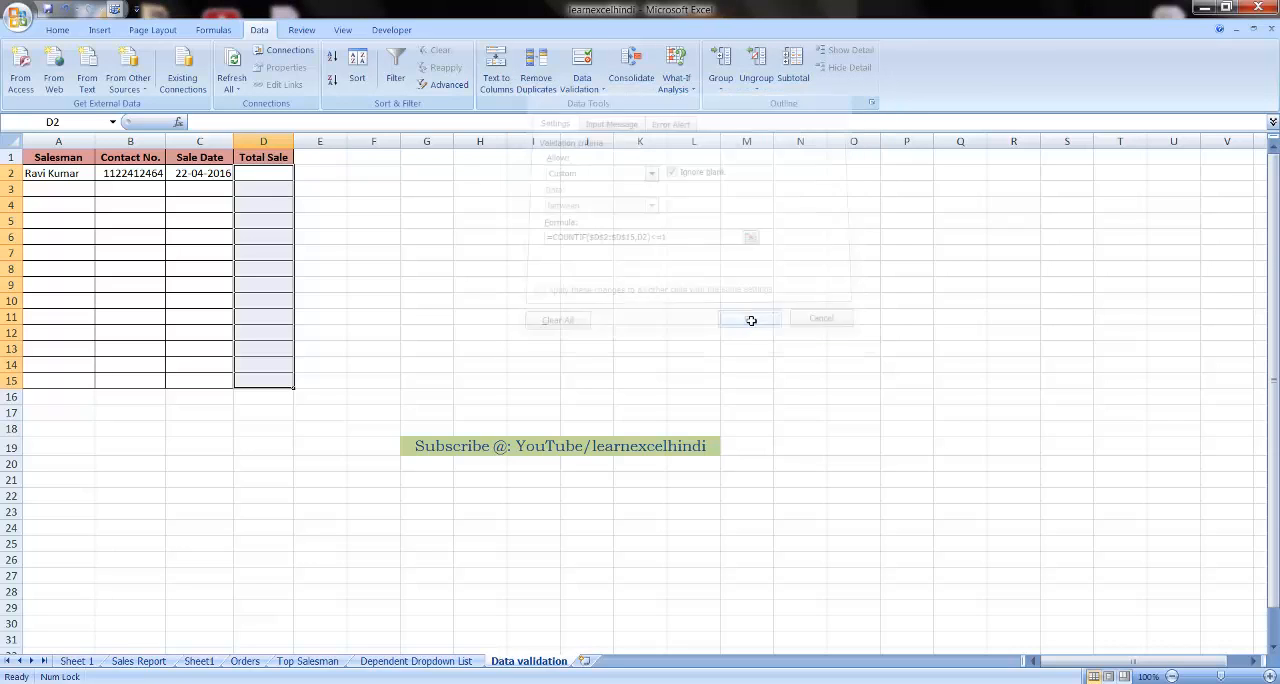
Enter a total sale of 1000 in cell D2
left_click(276, 178)
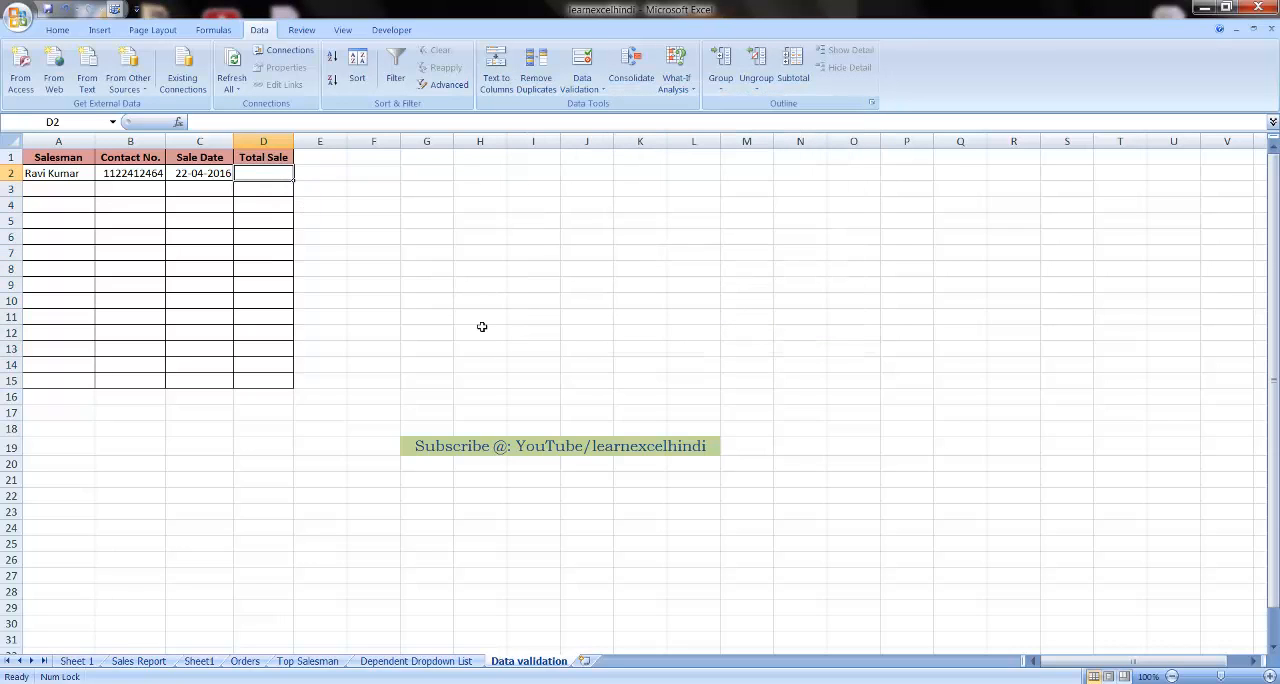
type("1000")
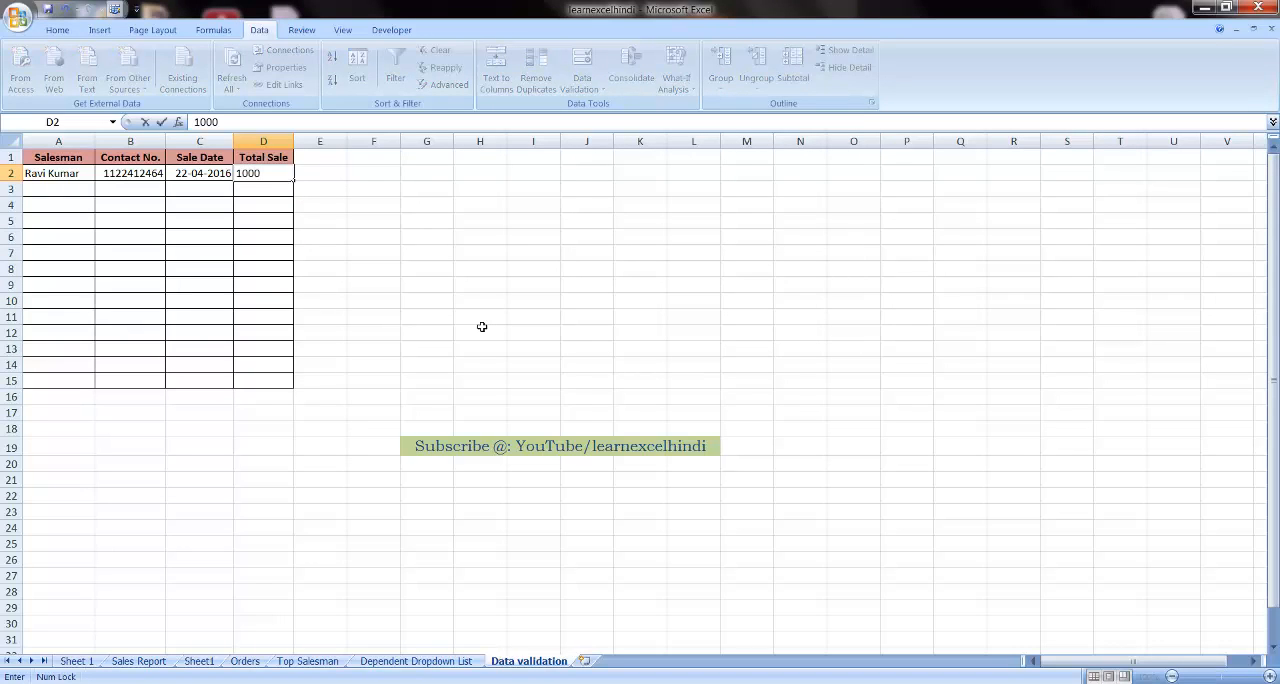
key("Return")
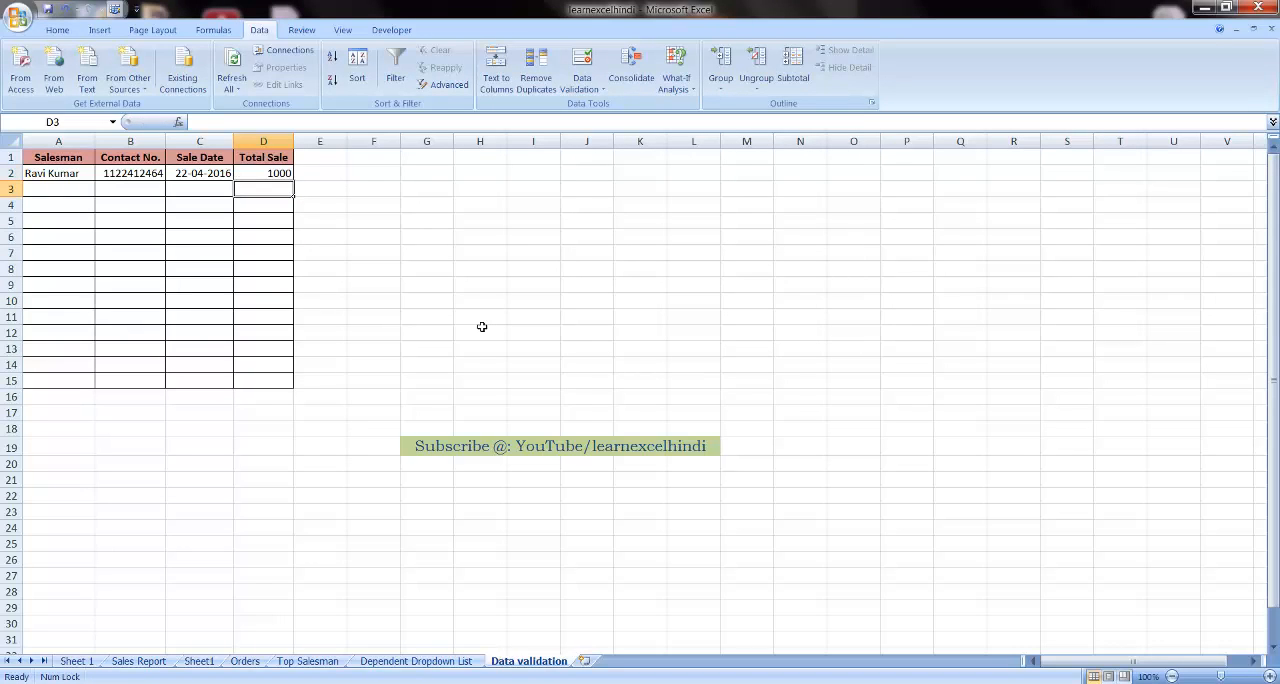
Test the no-duplicates rule by trying 1000 again in D3, and cancel the entry
type("1000")
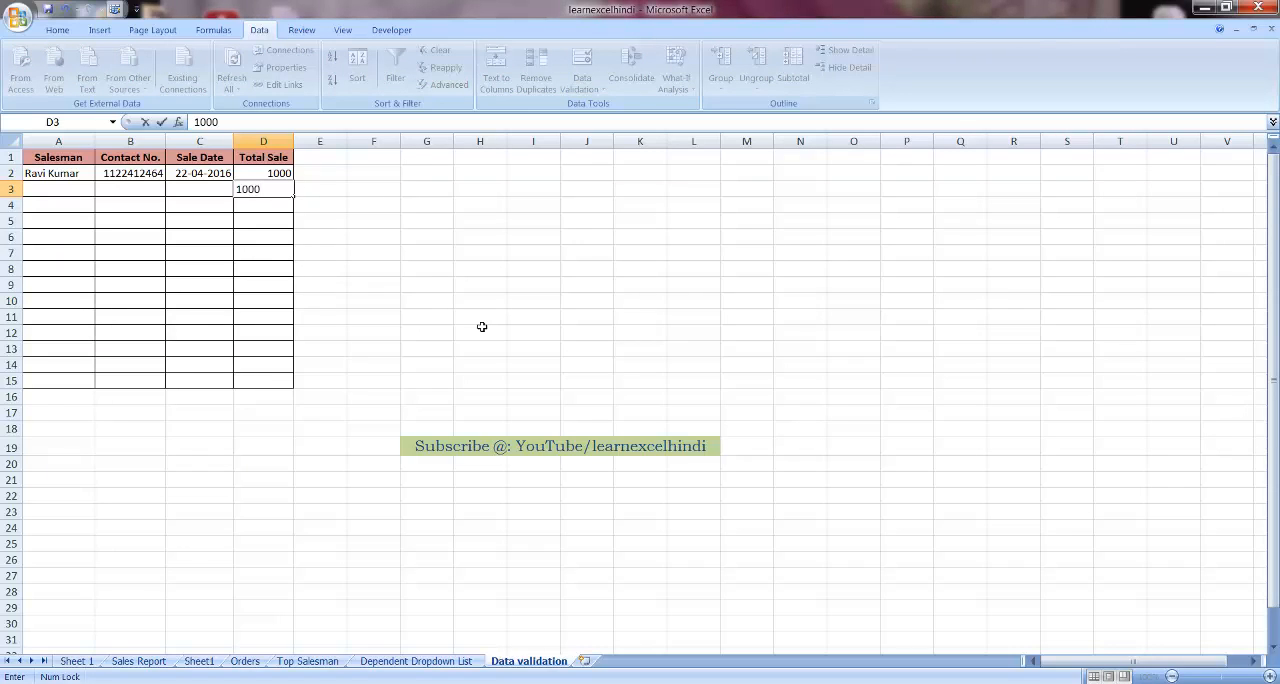
key("Return")
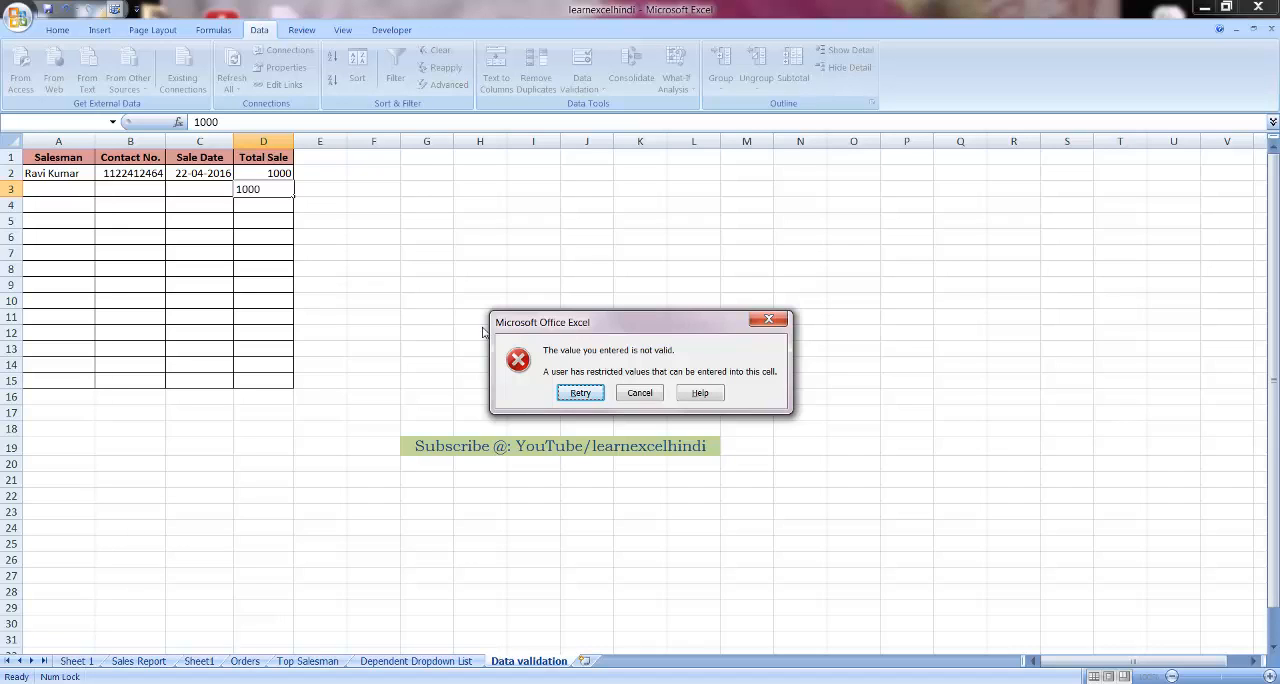
key("Tab")
key("Return")
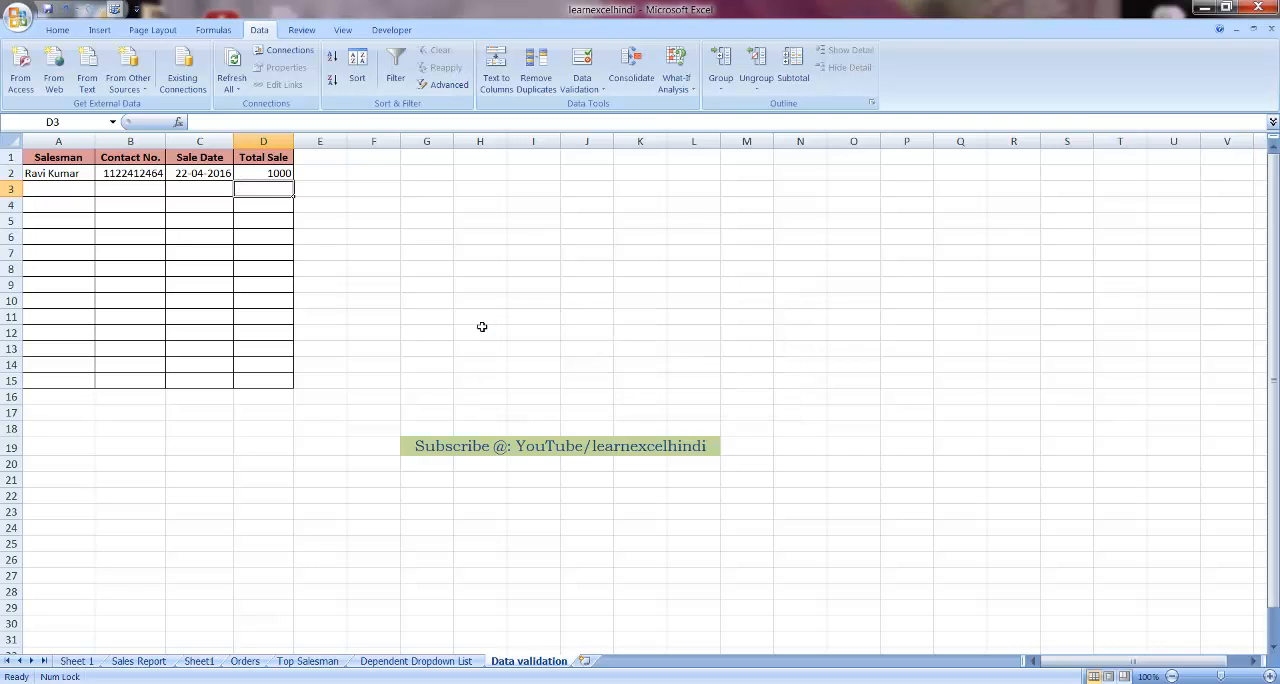
Test the no-duplicates rule with the unique value 1001 in D3, and clear the cell
type("1001")
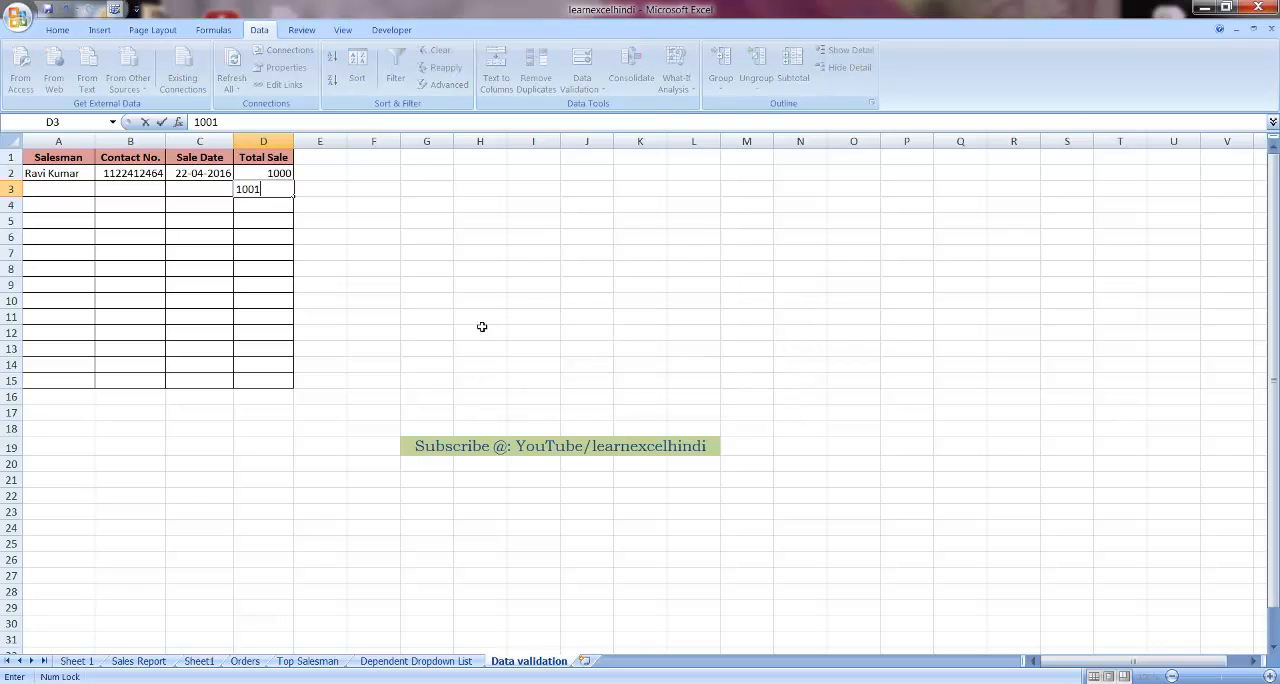
key("Return")
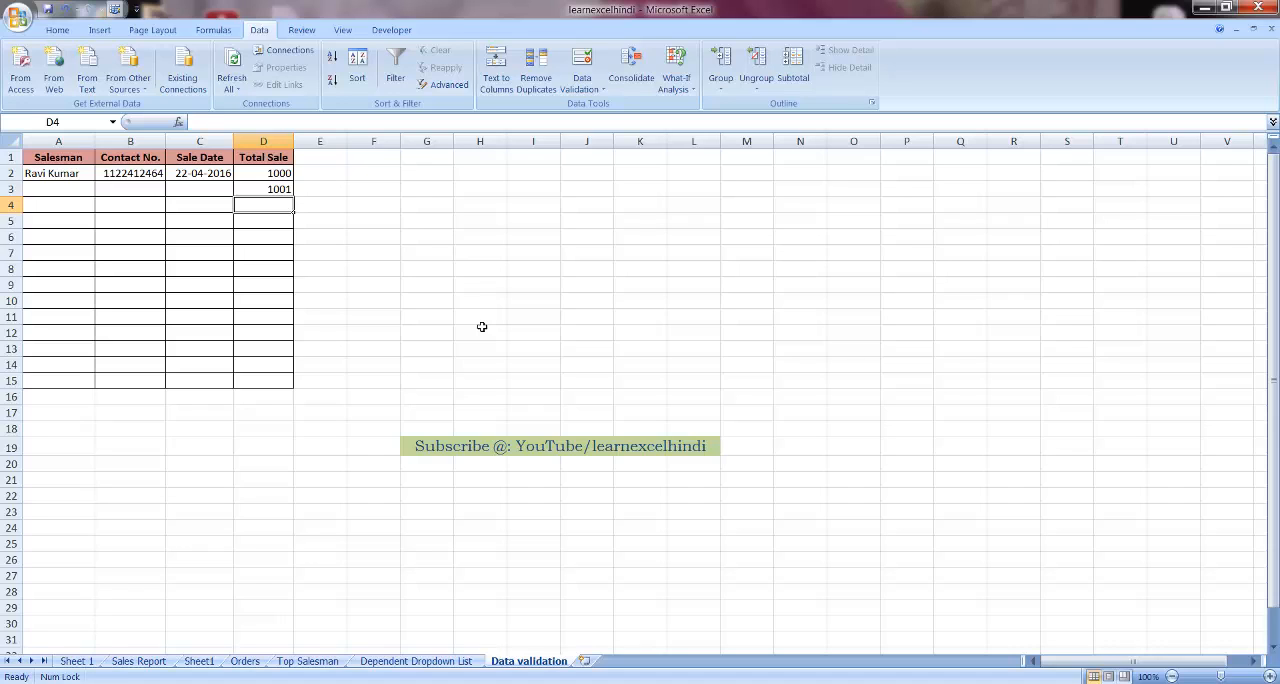
key("Up")
key("Delete")
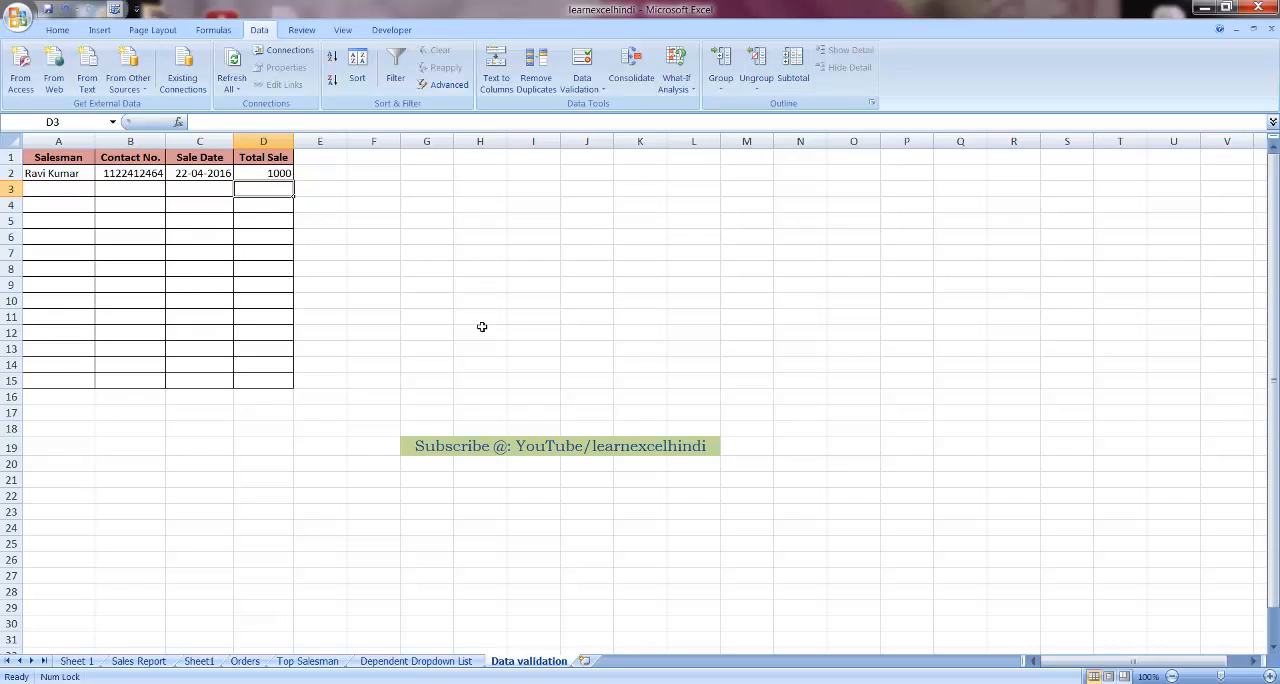